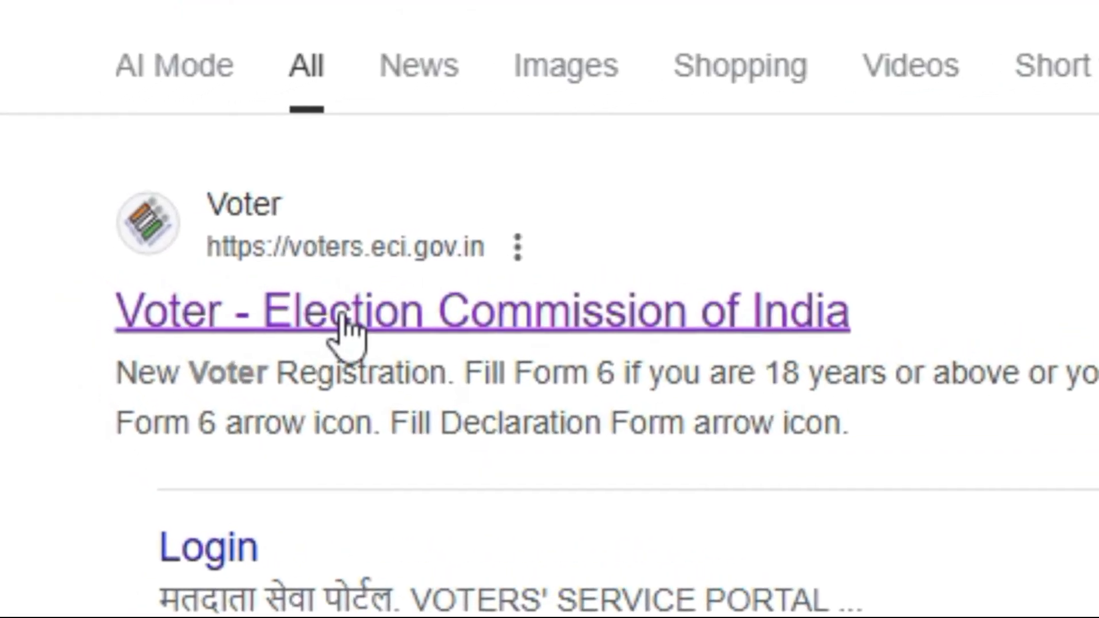
Open voters.eci.gov.in from the search results and bring up the Sign-Up form's mobile, email and captcha fields
click(391, 338)
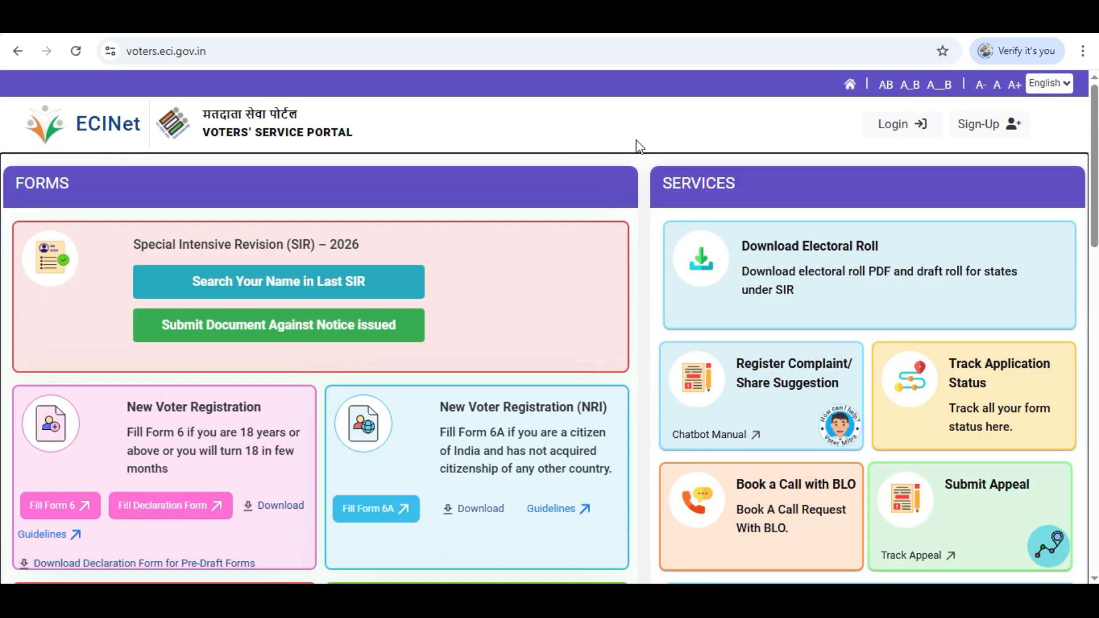
click(974, 138)
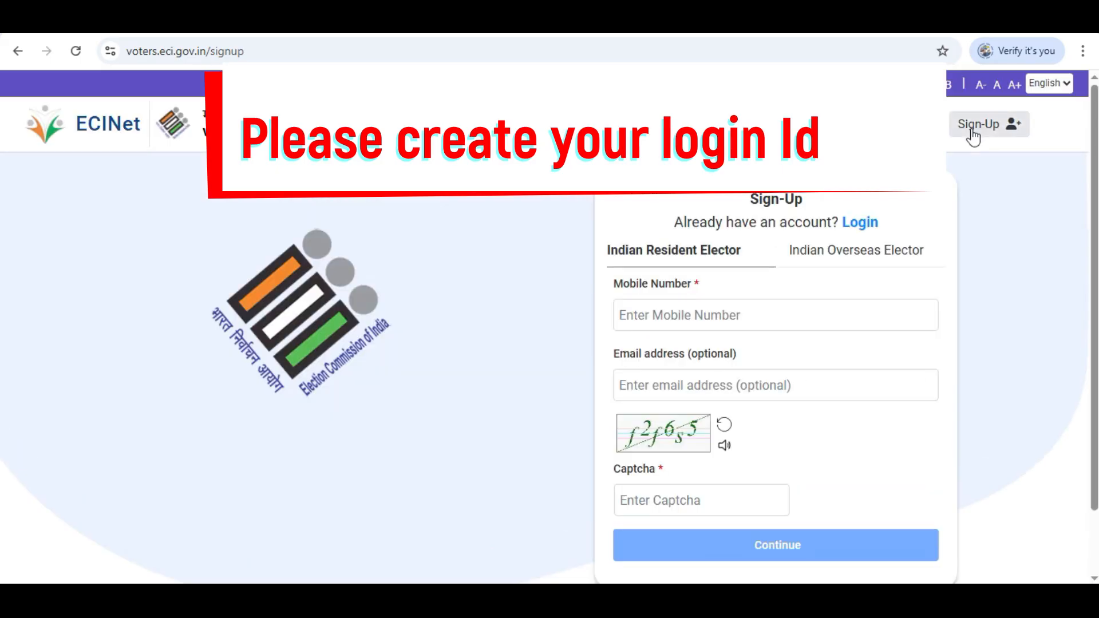
click(650, 312)
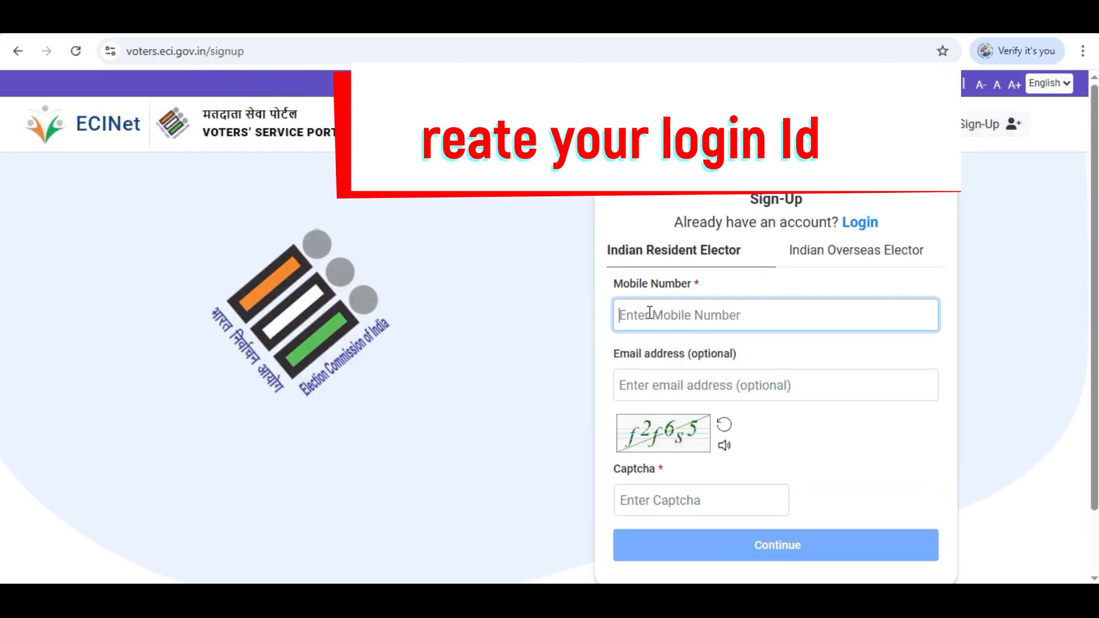
click(645, 382)
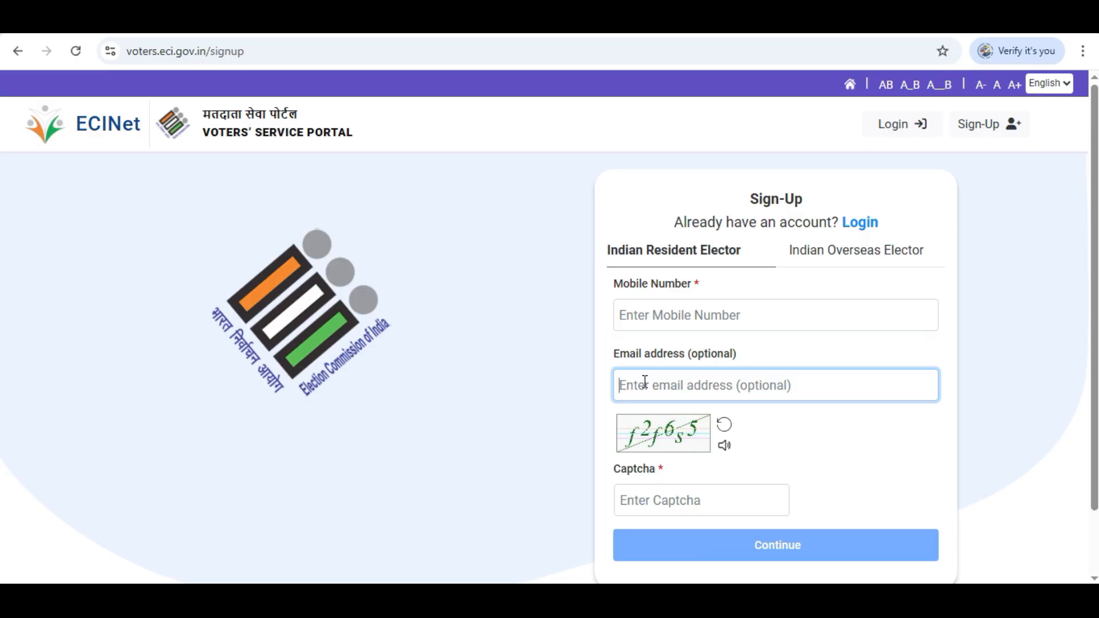
click(639, 496)
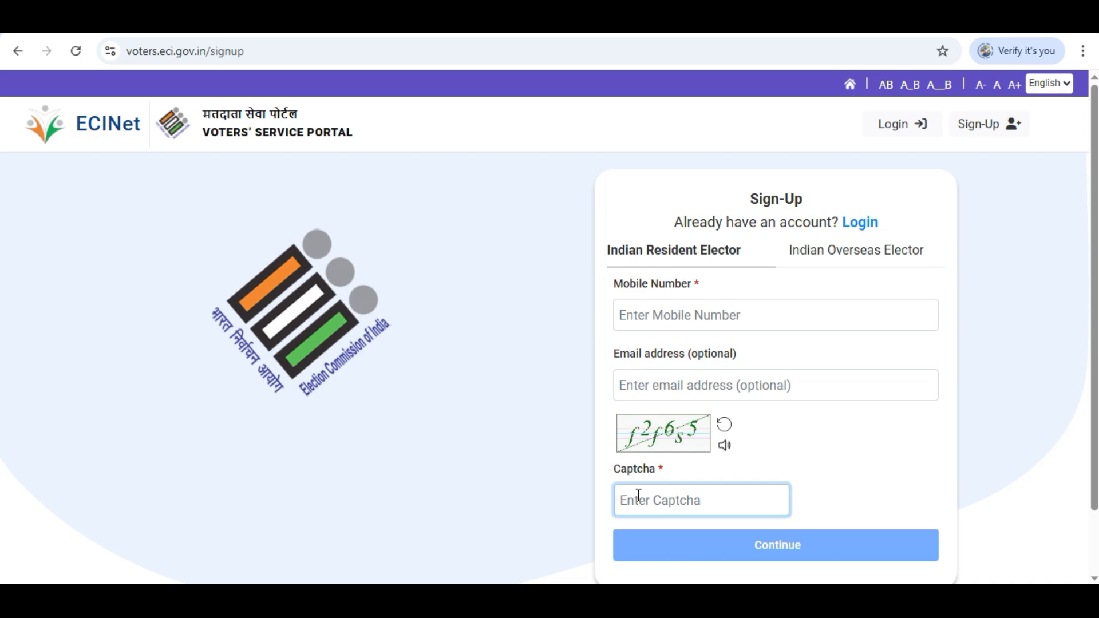
click(889, 517)
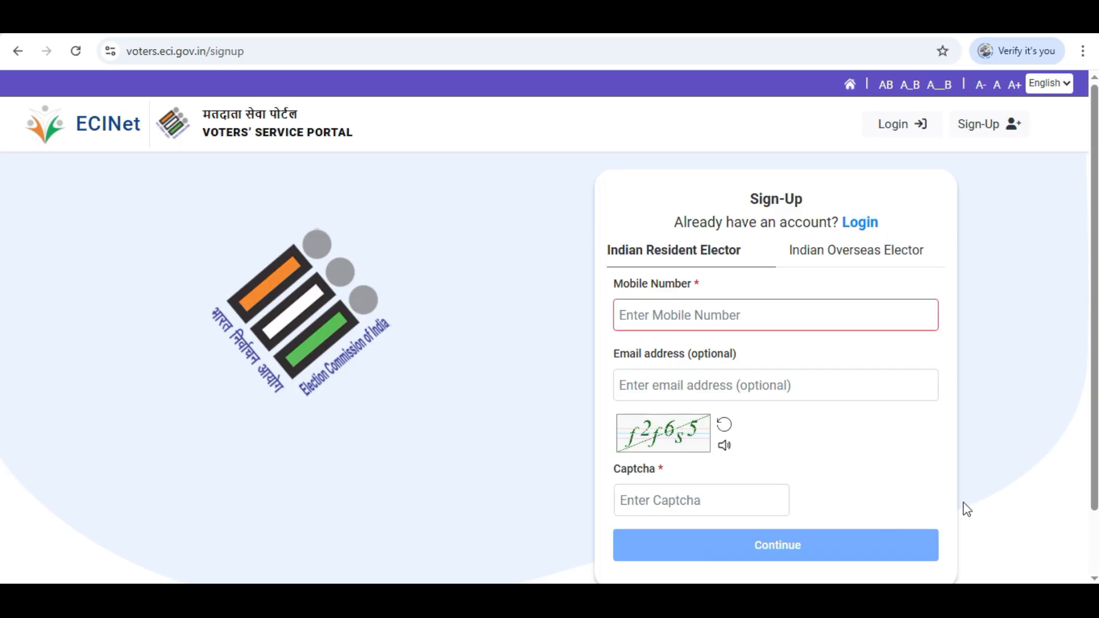
click(682, 493)
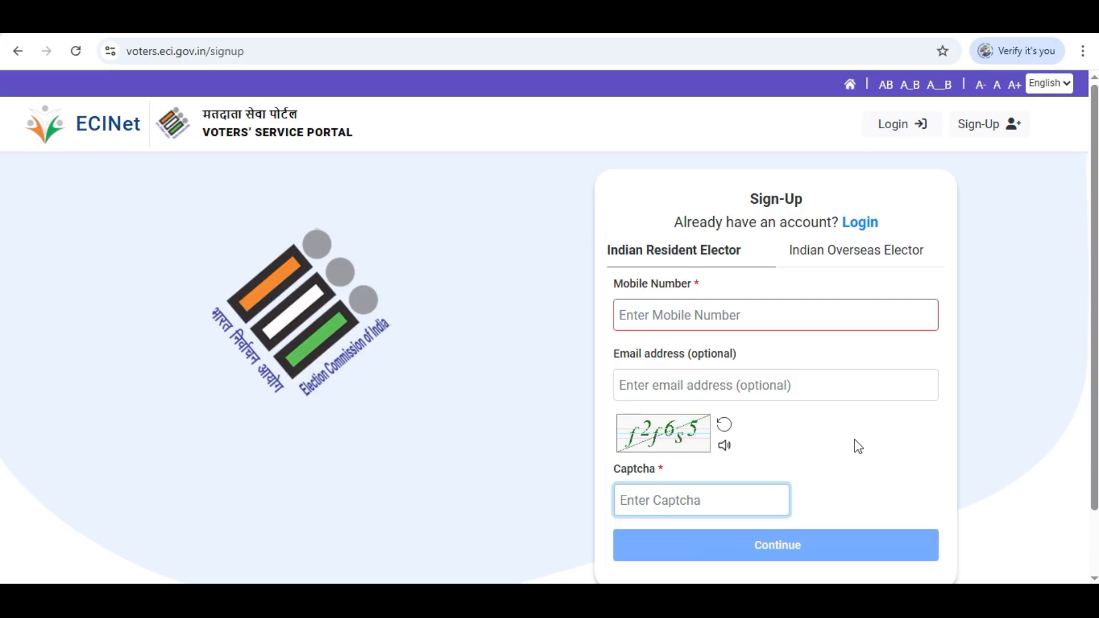
Switch to Login, enter the registered mobile number and captcha, and request the login OTP
click(860, 223)
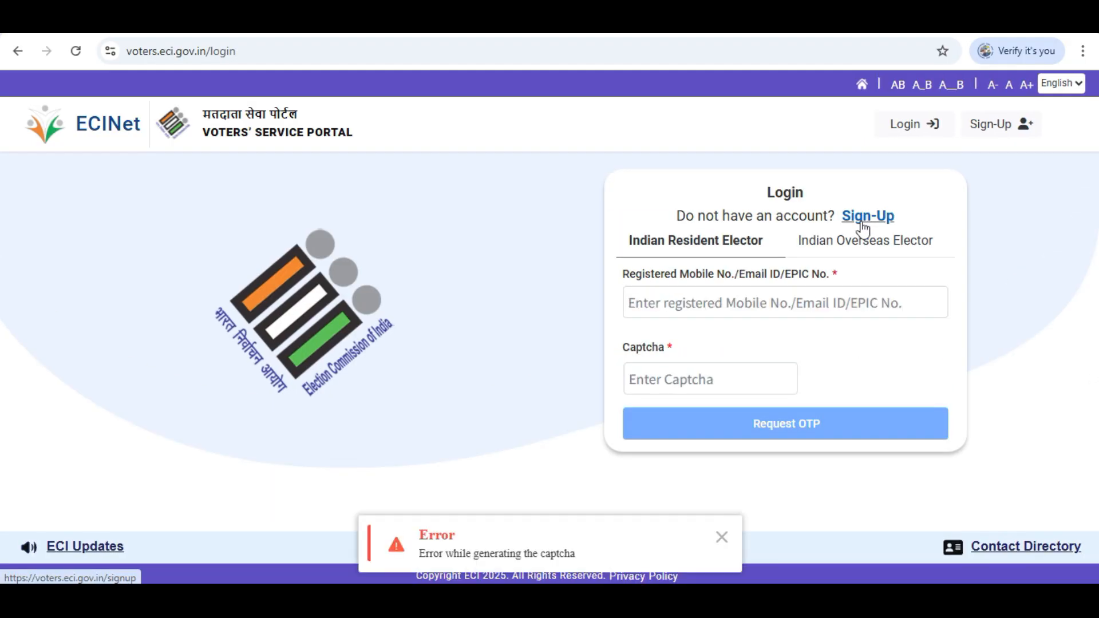
click(712, 304)
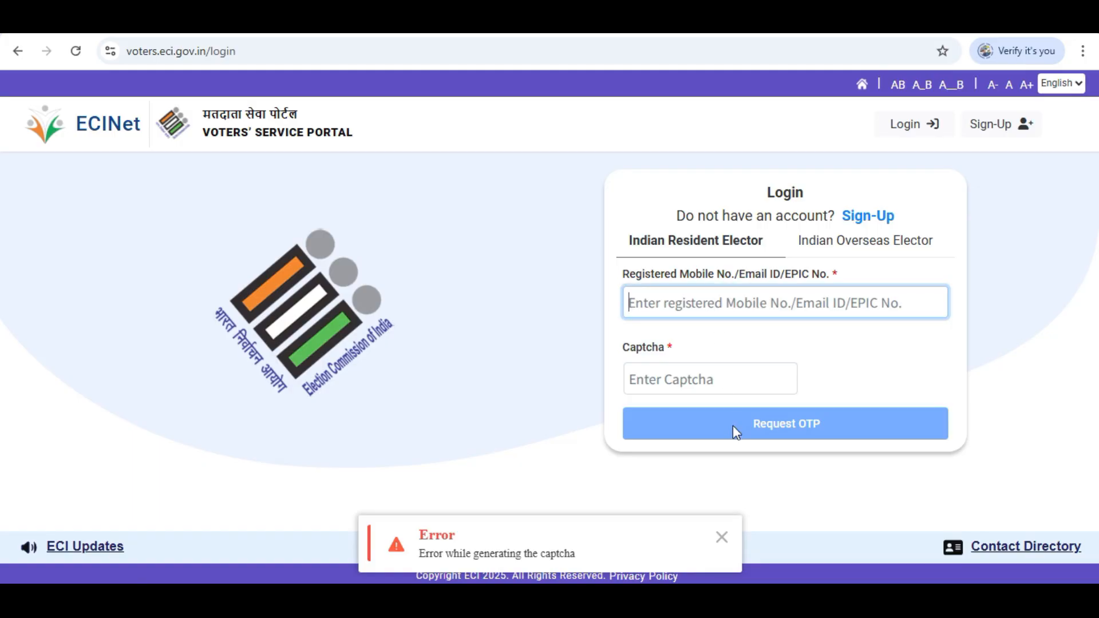
click(722, 535)
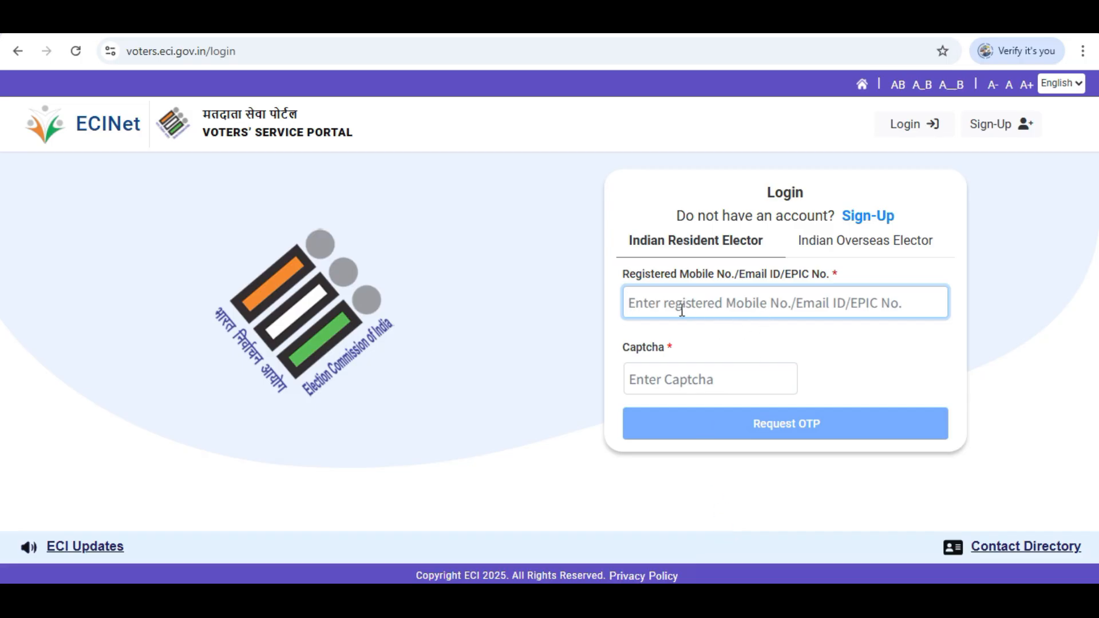
click(666, 374)
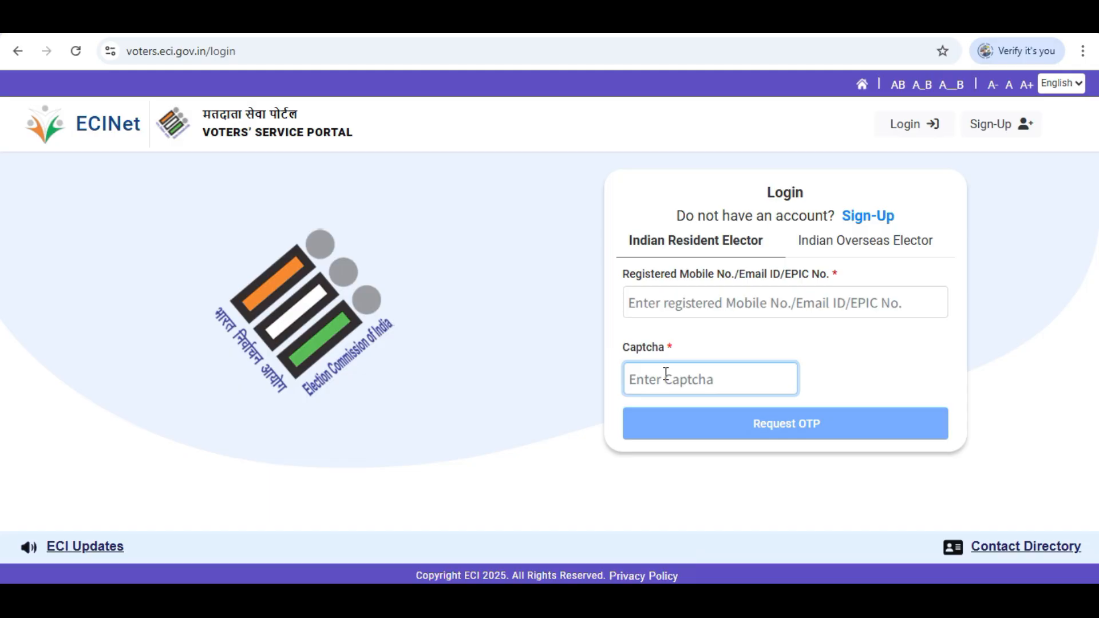
click(773, 425)
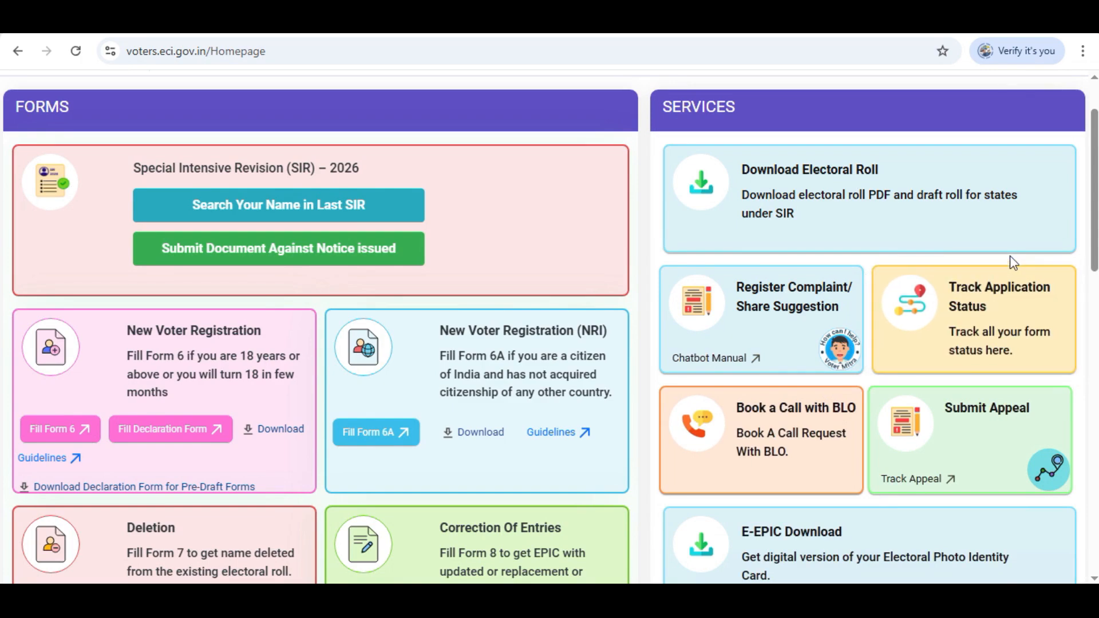
Scroll the homepage down to the Correction Of Entries card with its Fill Form 8 link
drag(1095, 209, 1096, 281)
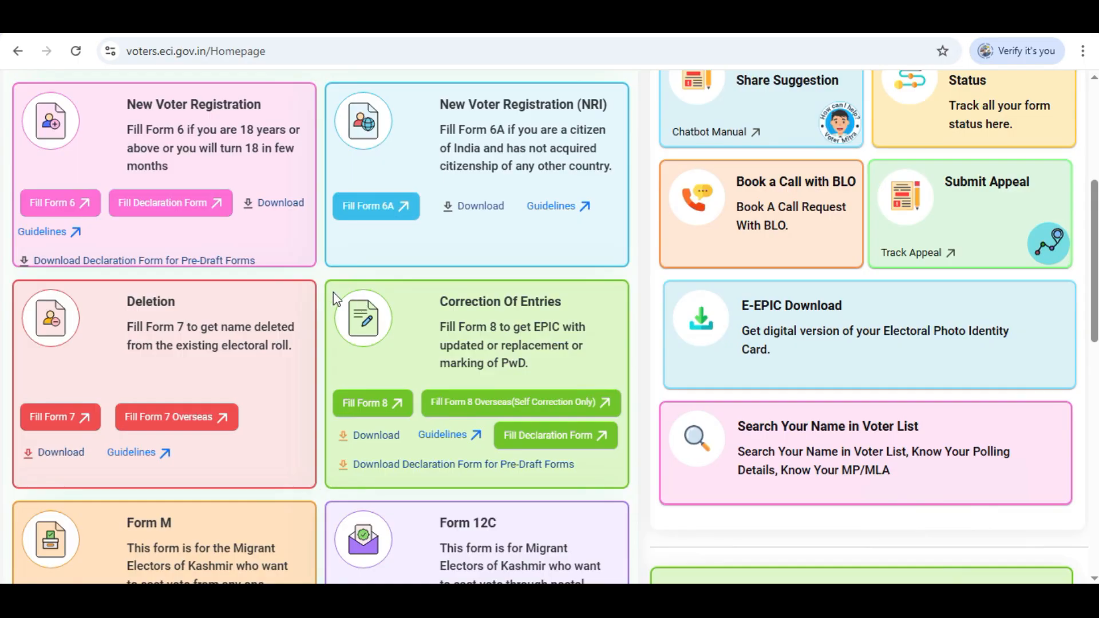
drag(421, 290, 576, 317)
mouse_move(332, 427)
mouse_down()
mouse_move(383, 448)
mouse_move(408, 445)
mouse_up()
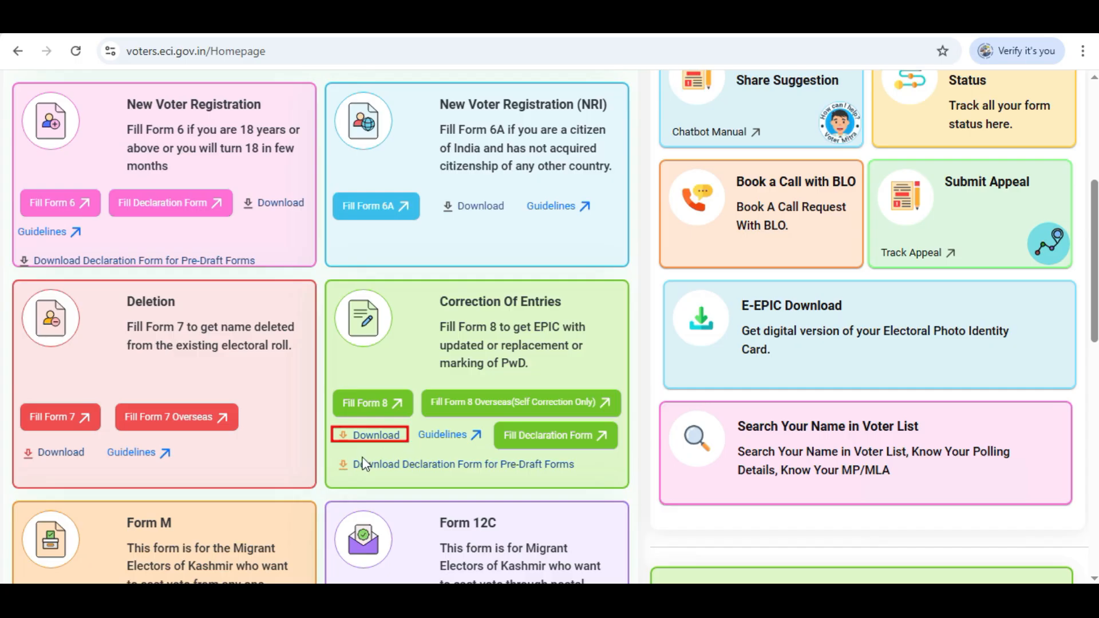
mouse_move(329, 450)
mouse_down()
mouse_move(354, 466)
mouse_move(586, 483)
mouse_up()
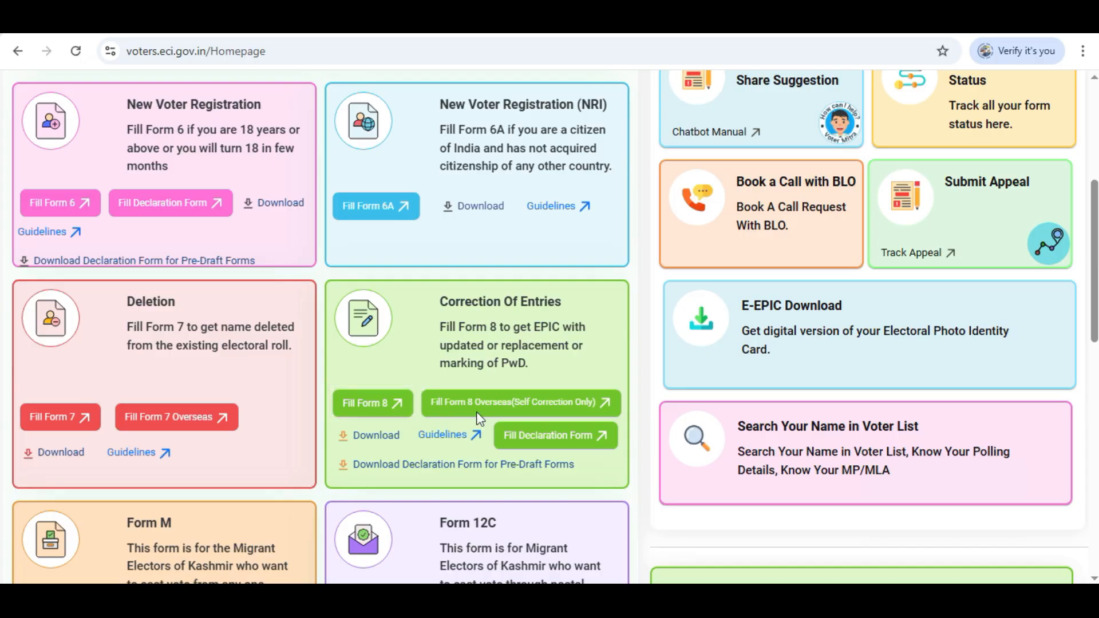
mouse_move(486, 423)
mouse_down()
mouse_move(553, 449)
mouse_move(620, 455)
mouse_up()
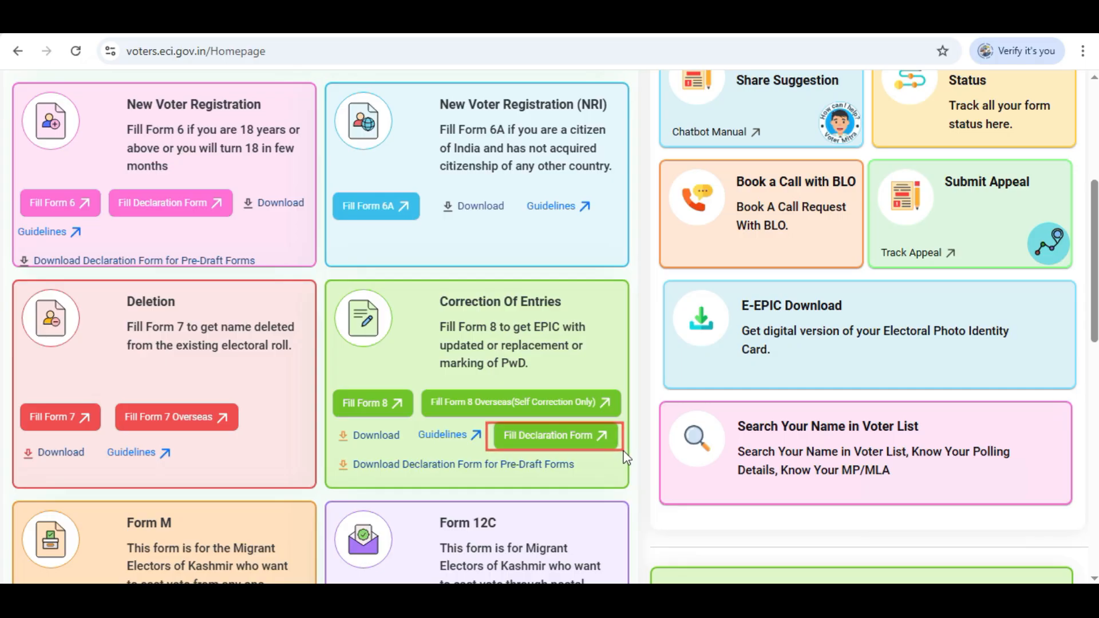
drag(328, 389, 423, 434)
Open Fill Form 8, dismiss the error toast, and choose Self as the applicant
click(371, 403)
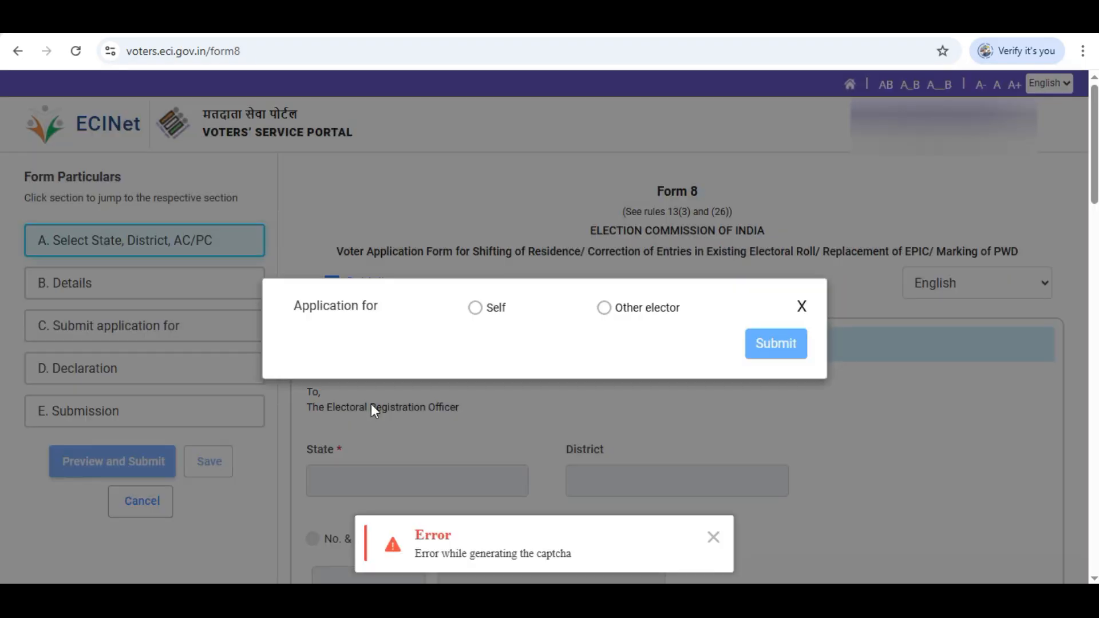
click(713, 540)
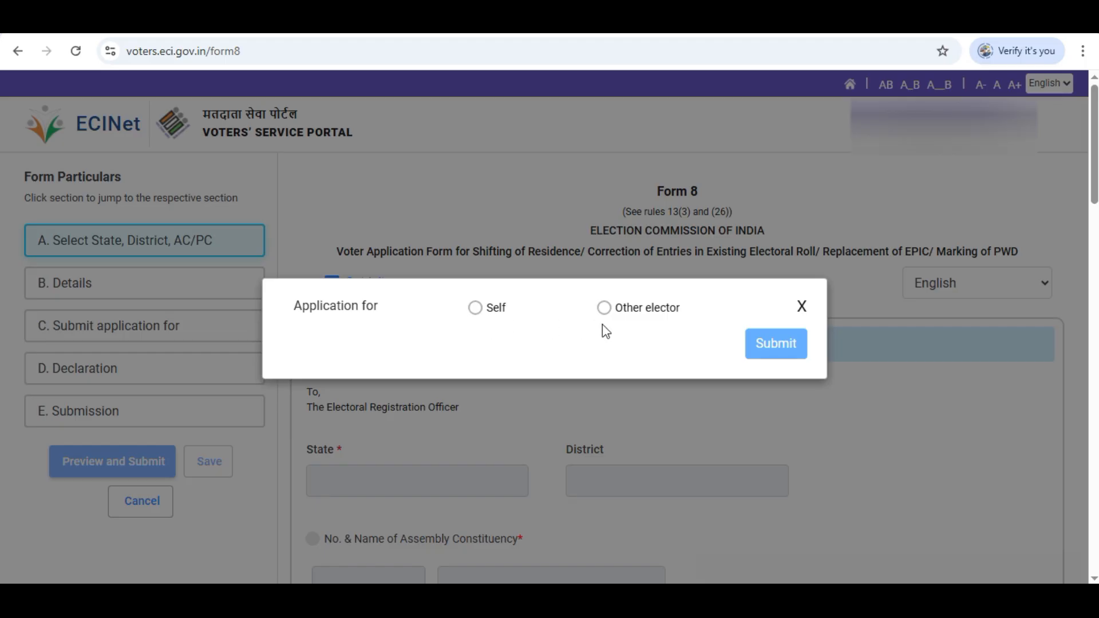
click(476, 309)
click(476, 309)
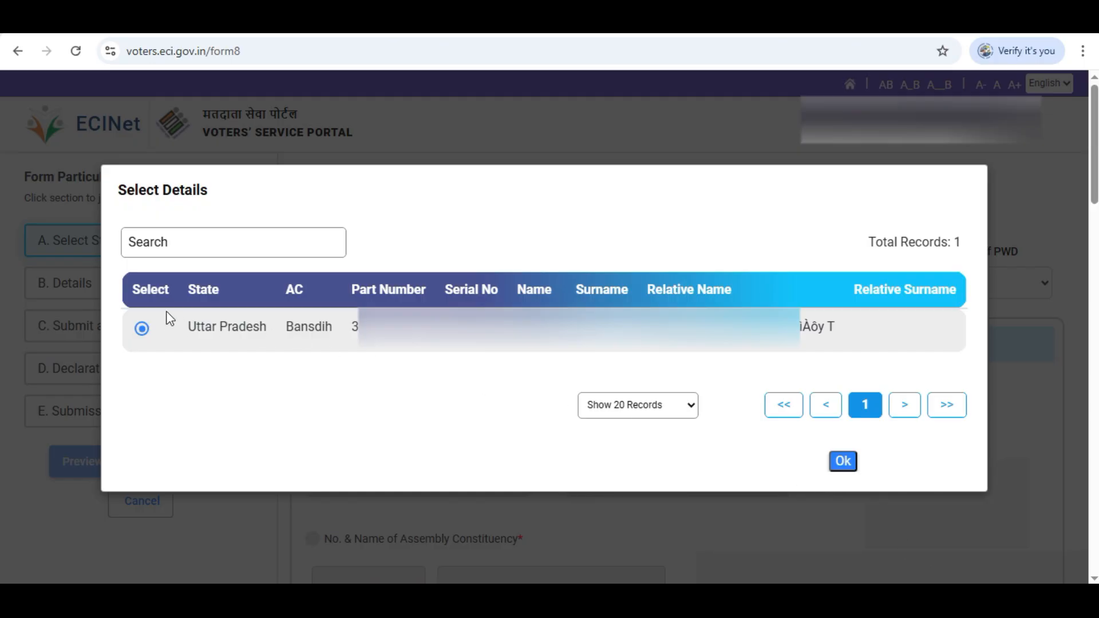
Confirm the selected Uttar Pradesh, Bansdih elector record in the Select Details dialog
mouse_move(168, 317)
mouse_down()
mouse_move(201, 360)
mouse_move(965, 356)
mouse_up()
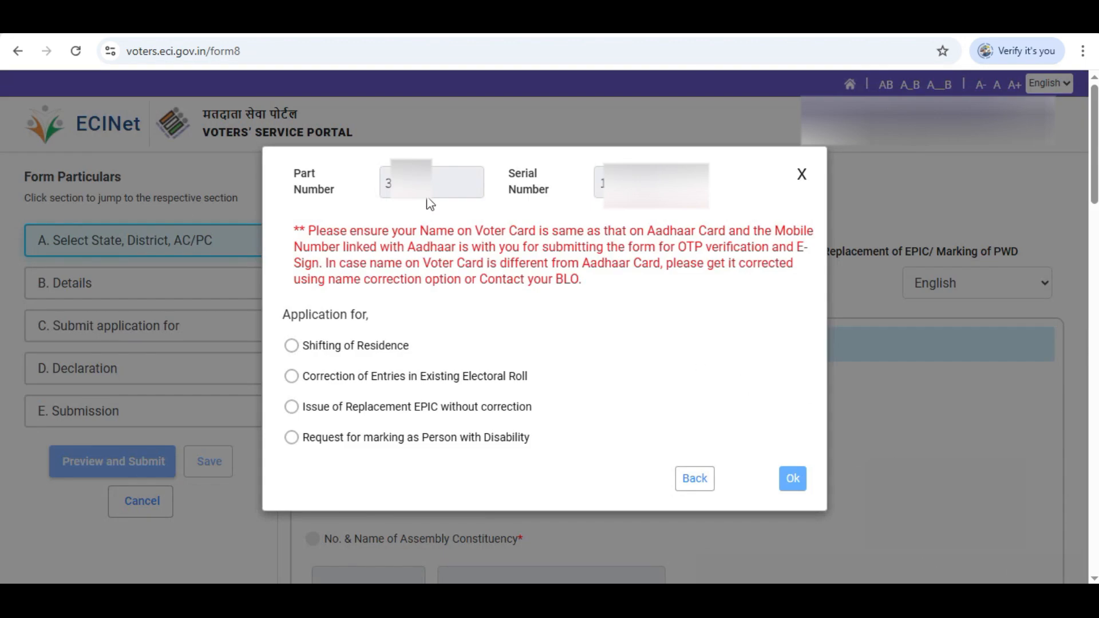
Choose Correction of Entries in Existing Electoral Roll and review the prefilled State Uttar Pradesh and District Ballia
drag(337, 154, 494, 211)
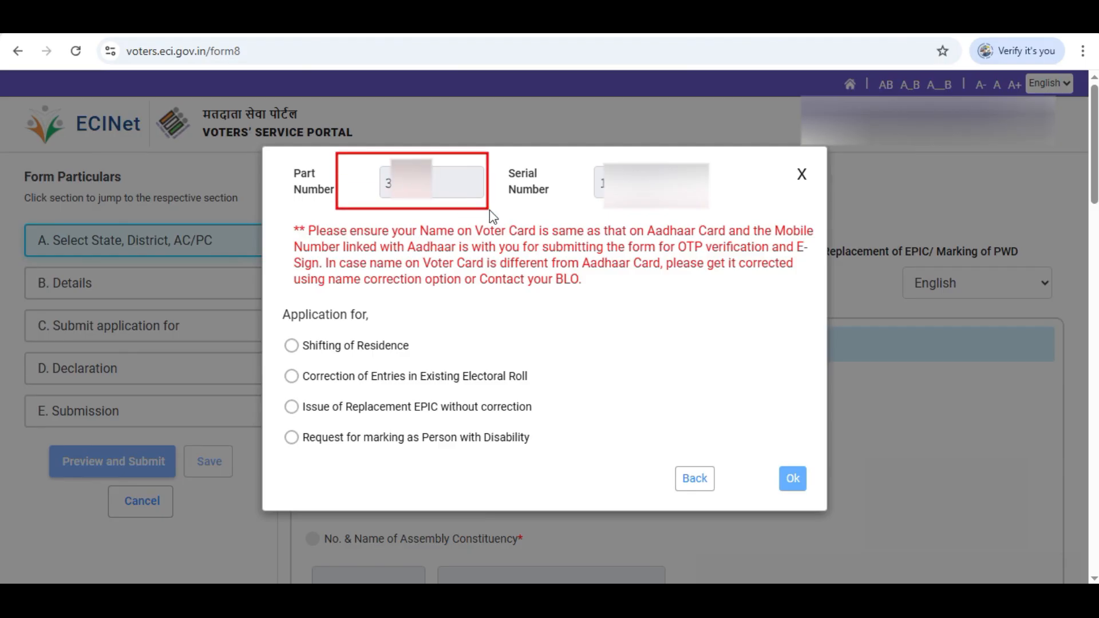
drag(570, 159, 716, 212)
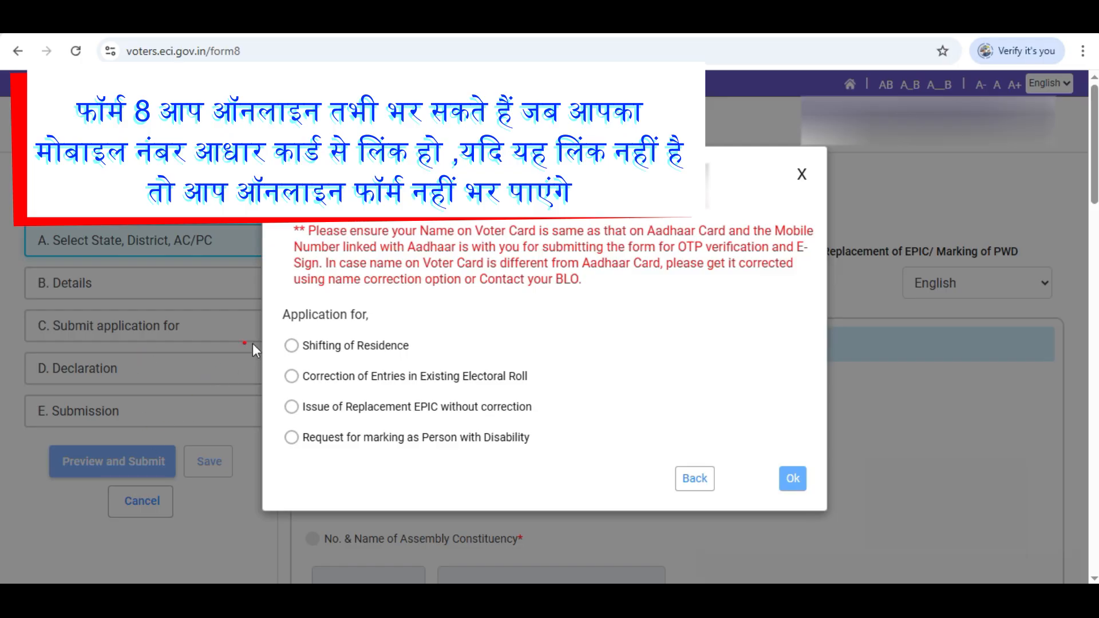
mouse_move(268, 341)
mouse_down()
mouse_move(281, 353)
mouse_move(319, 328)
mouse_up()
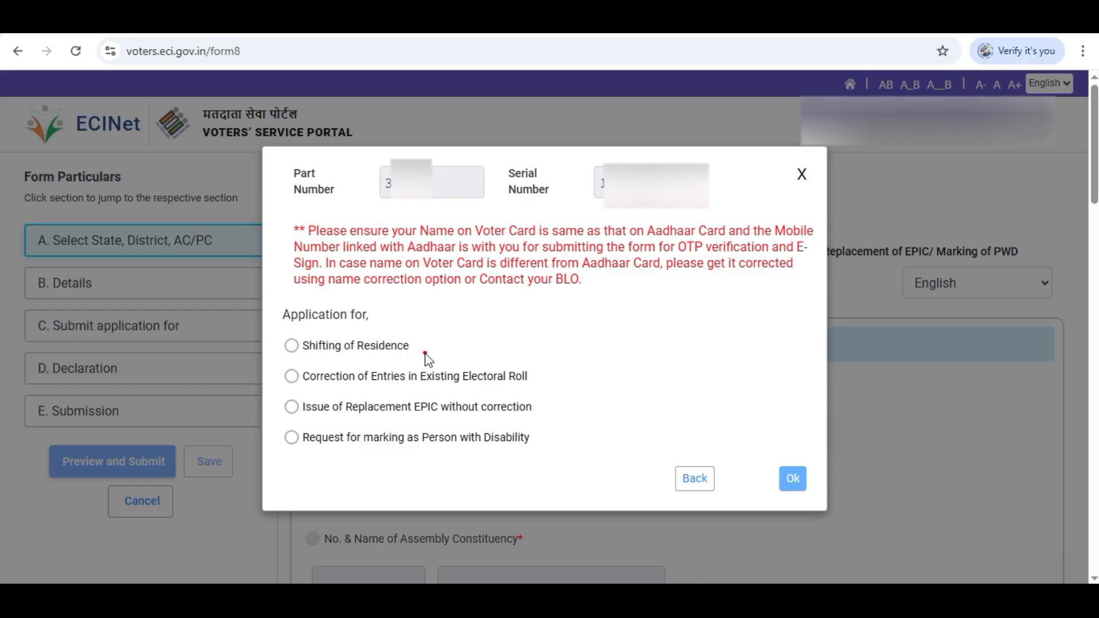
drag(272, 343, 321, 331)
drag(272, 376, 324, 360)
drag(271, 405, 324, 388)
drag(272, 438, 328, 418)
drag(276, 373, 329, 360)
drag(761, 477, 807, 465)
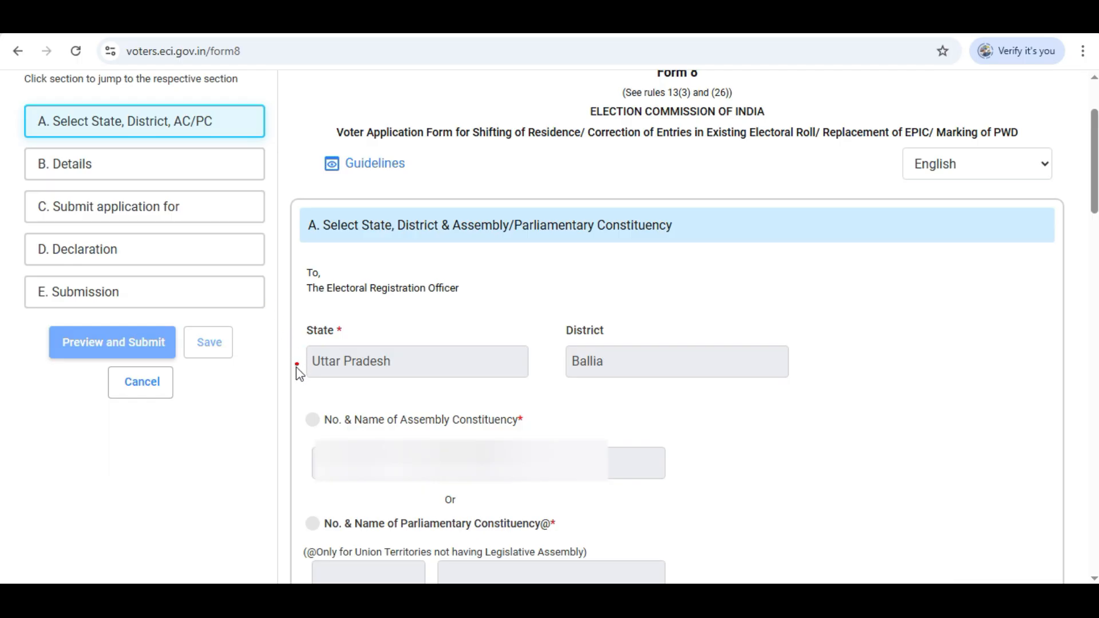
Tick Aadhaar Number and enter the applicant's Aadhaar number
drag(289, 350, 355, 331)
drag(559, 347, 622, 324)
mouse_move(305, 458)
mouse_down()
mouse_move(297, 460)
mouse_move(315, 458)
mouse_up()
drag(476, 439, 494, 434)
click(530, 418)
scroll(946, 572, down, 2)
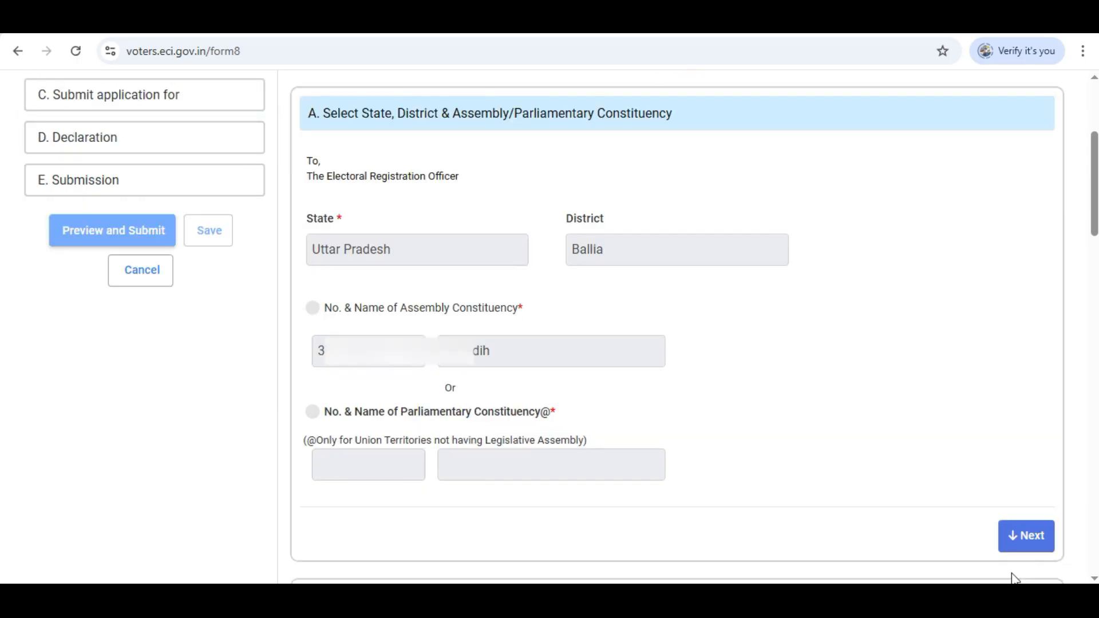
In the Details section, set Mobile Number and Email Id to Self
click(1026, 544)
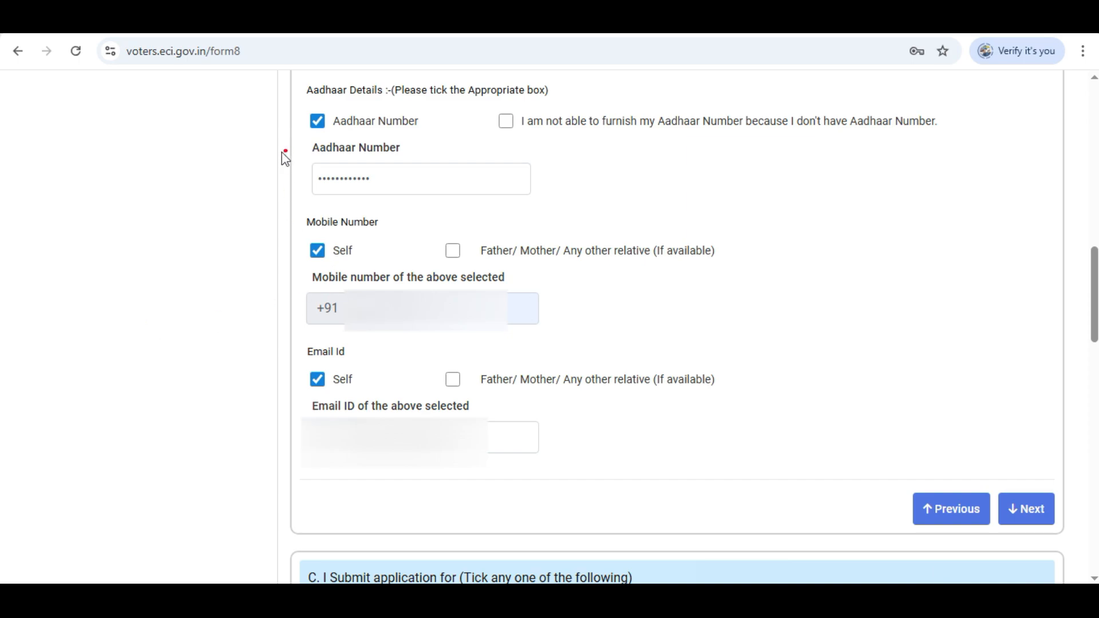
drag(269, 175, 353, 150)
click(303, 254)
drag(253, 318, 329, 285)
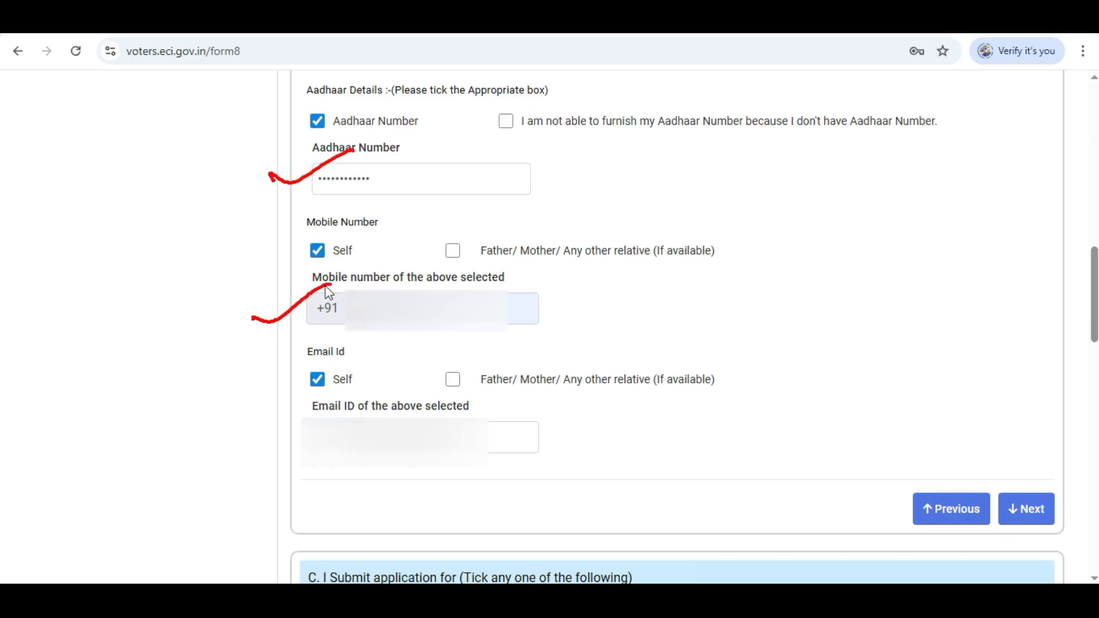
click(276, 426)
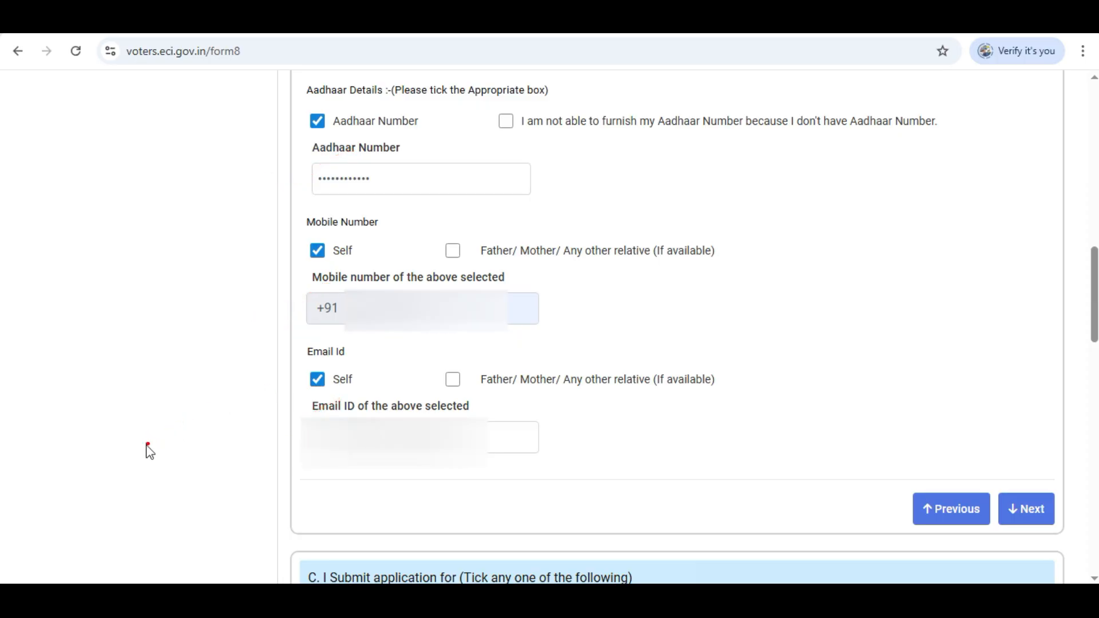
mouse_move(286, 175)
mouse_down()
mouse_move(302, 184)
mouse_move(352, 159)
mouse_up()
drag(272, 303, 332, 297)
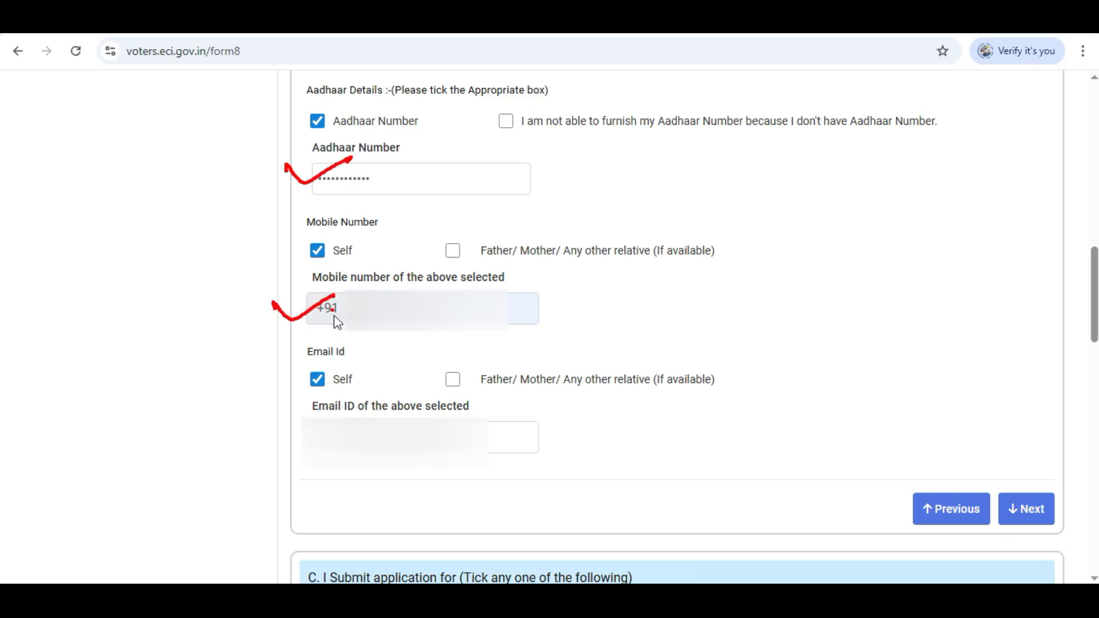
mouse_move(706, 312)
mouse_down()
mouse_move(693, 314)
mouse_move(807, 304)
mouse_move(817, 316)
mouse_move(811, 309)
mouse_up()
click(841, 289)
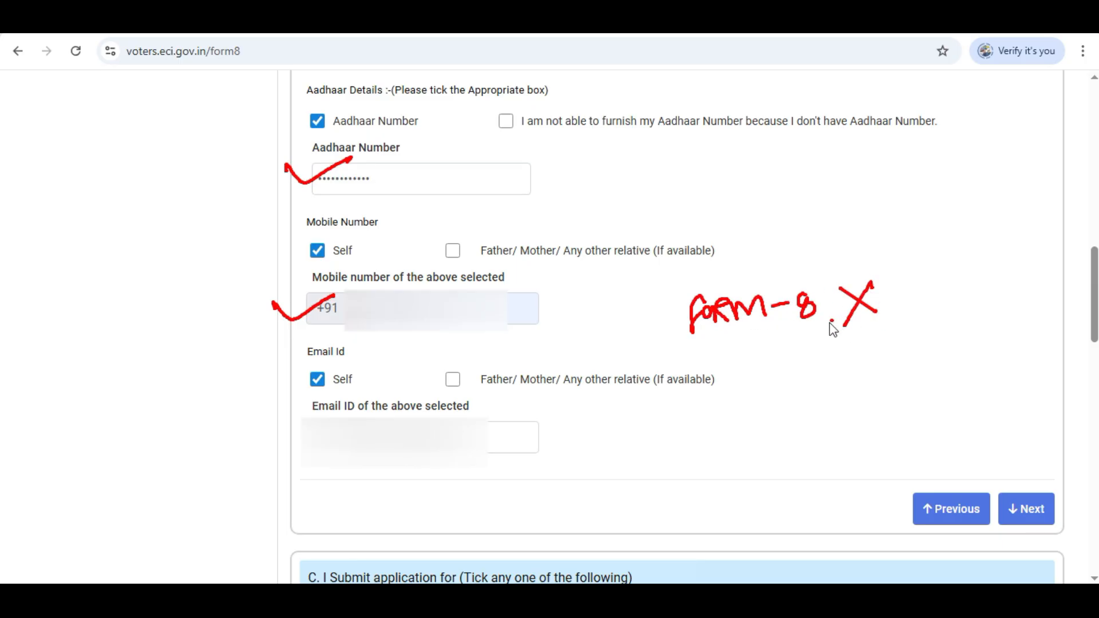
drag(129, 479, 148, 452)
mouse_move(155, 452)
mouse_down()
mouse_move(206, 412)
mouse_move(228, 444)
mouse_move(264, 410)
mouse_up()
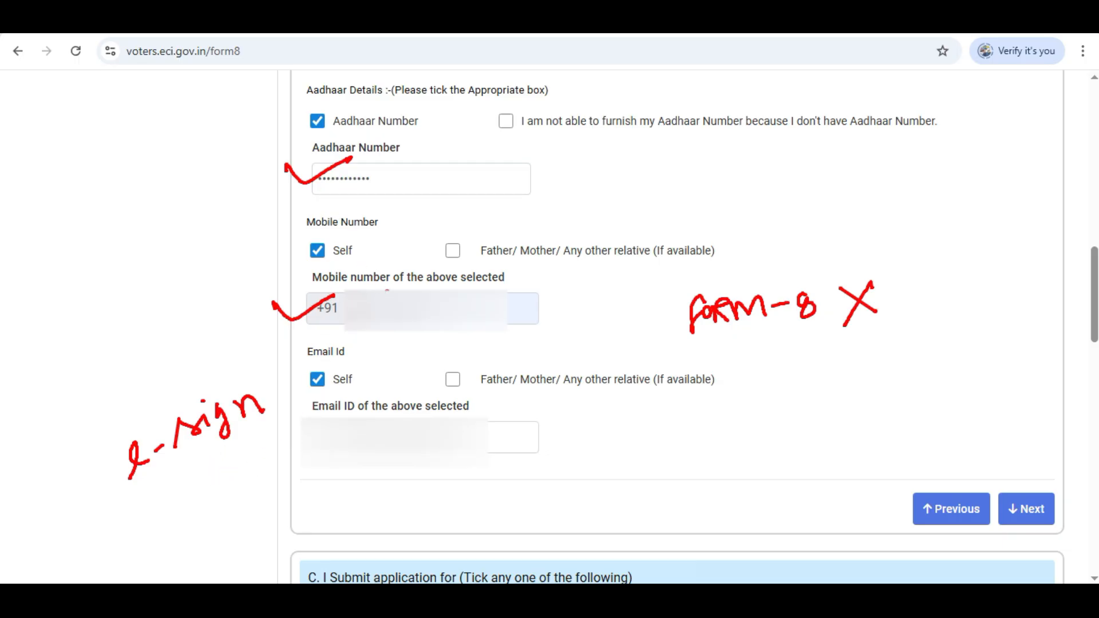
mouse_move(163, 331)
mouse_down()
mouse_move(144, 343)
mouse_move(195, 317)
mouse_move(183, 355)
mouse_up()
drag(197, 353, 202, 319)
mouse_move(129, 403)
mouse_down()
mouse_move(252, 361)
mouse_move(113, 331)
mouse_move(145, 401)
mouse_up()
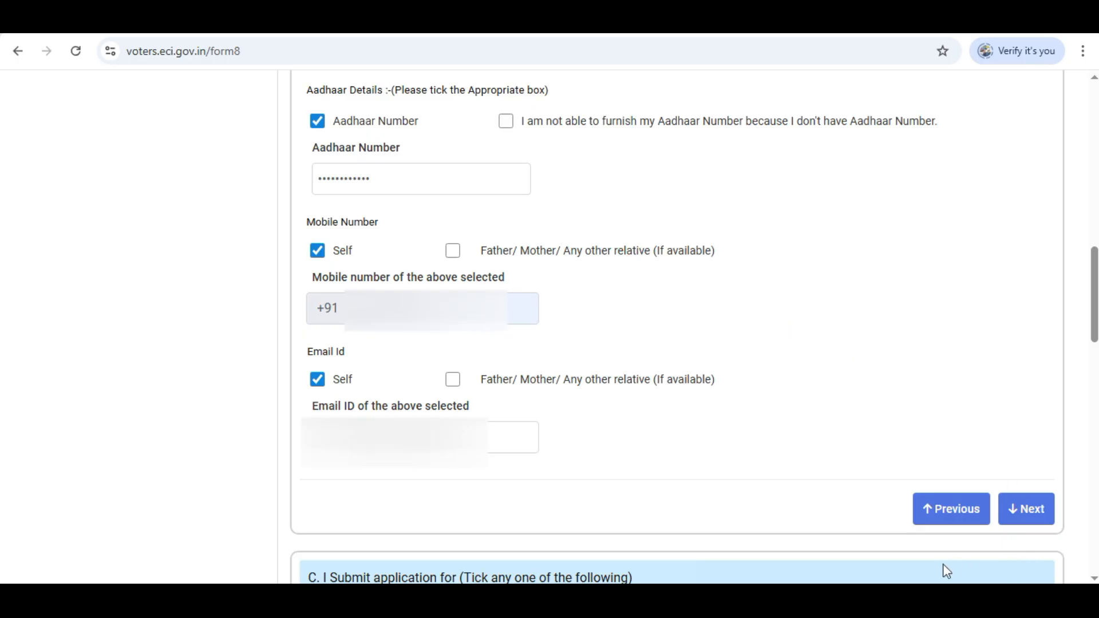
In section C, select Correction of Entries in Existing Electoral Roll, ruling out the other application types
click(1025, 520)
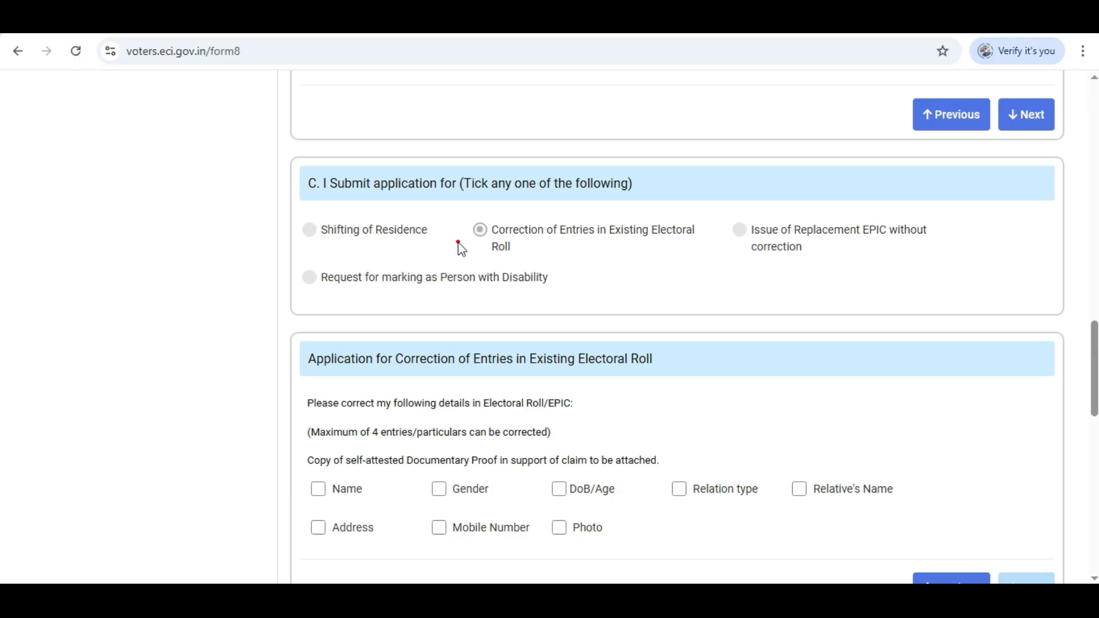
drag(453, 227, 517, 206)
mouse_move(319, 224)
mouse_down()
mouse_move(296, 224)
mouse_move(314, 227)
mouse_up()
mouse_move(312, 273)
mouse_down()
mouse_move(309, 291)
mouse_move(331, 283)
mouse_up()
mouse_move(728, 220)
mouse_down()
mouse_move(750, 235)
mouse_move(726, 250)
mouse_up()
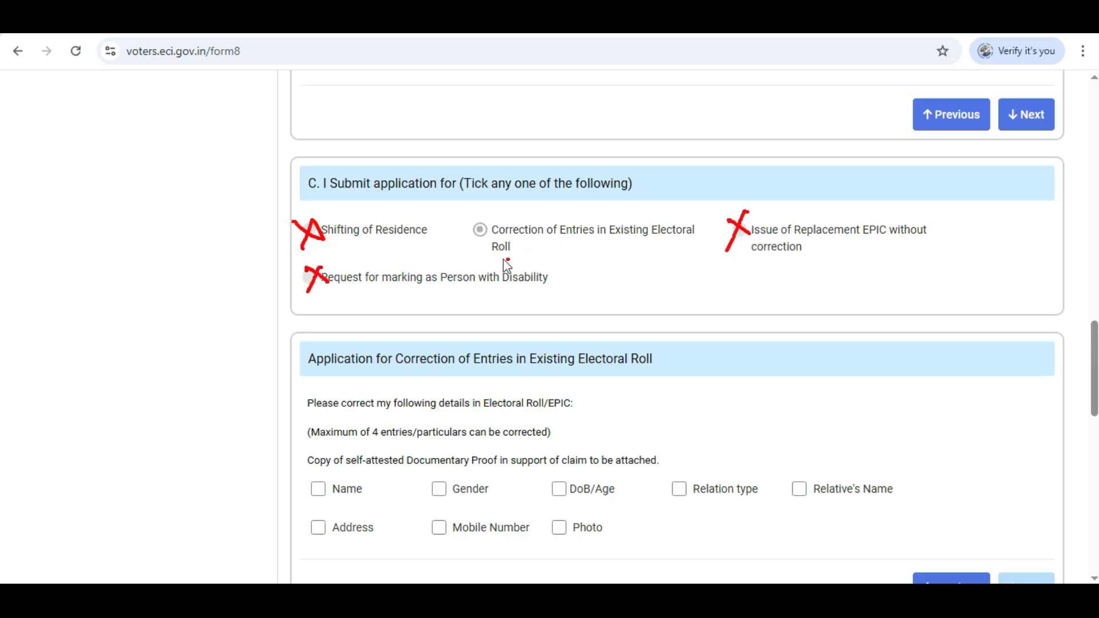
drag(463, 237, 523, 216)
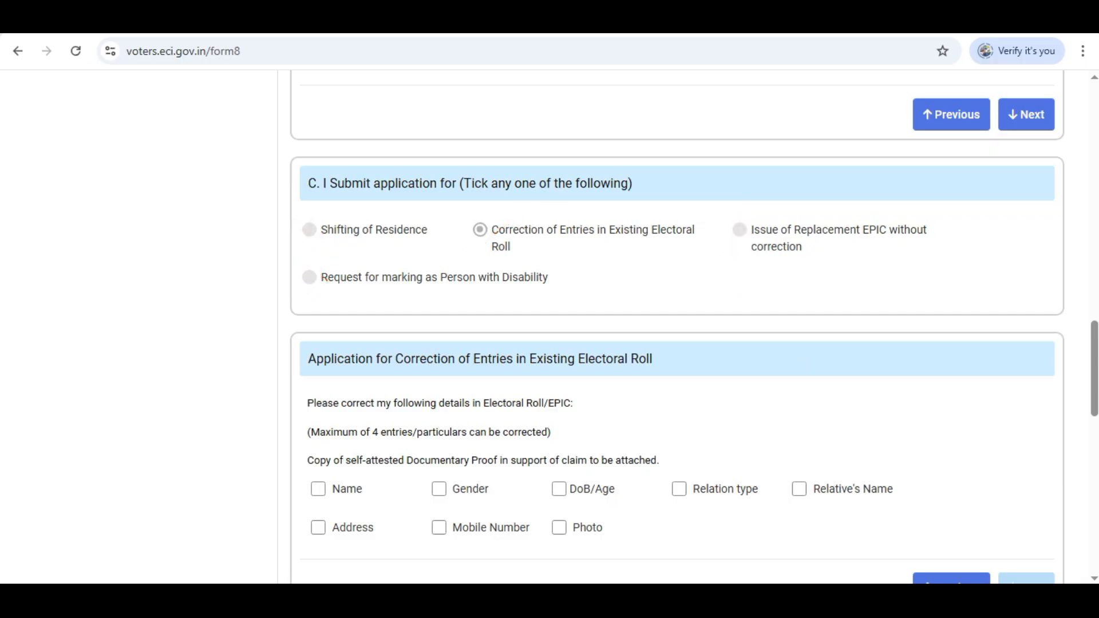
scroll(1017, 578, down, 3)
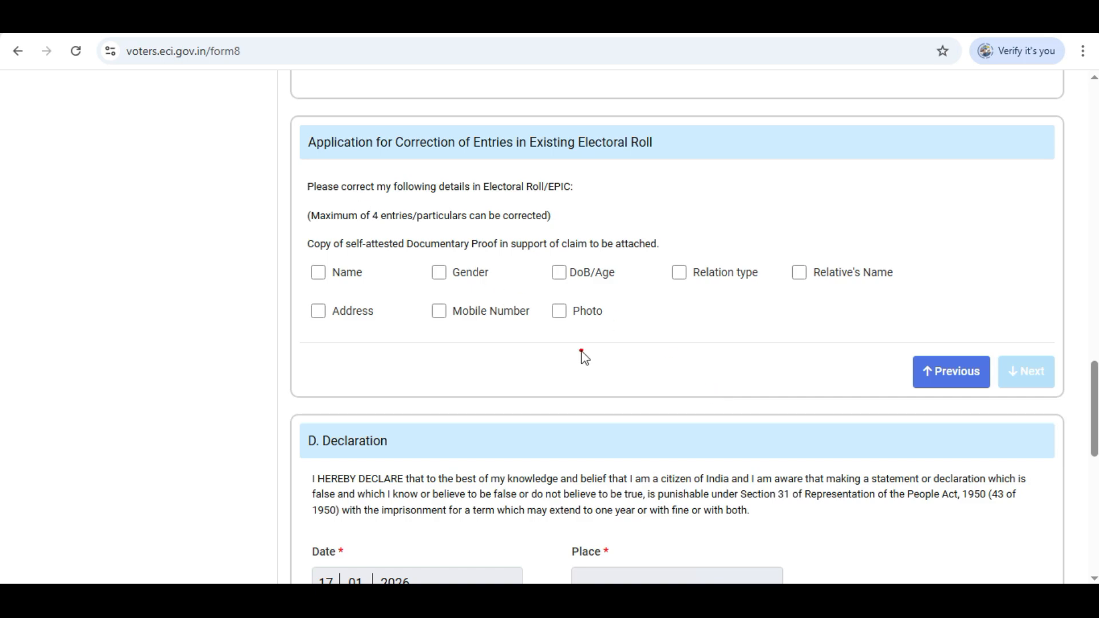
drag(283, 279, 323, 258)
drag(413, 276, 462, 256)
drag(537, 273, 584, 257)
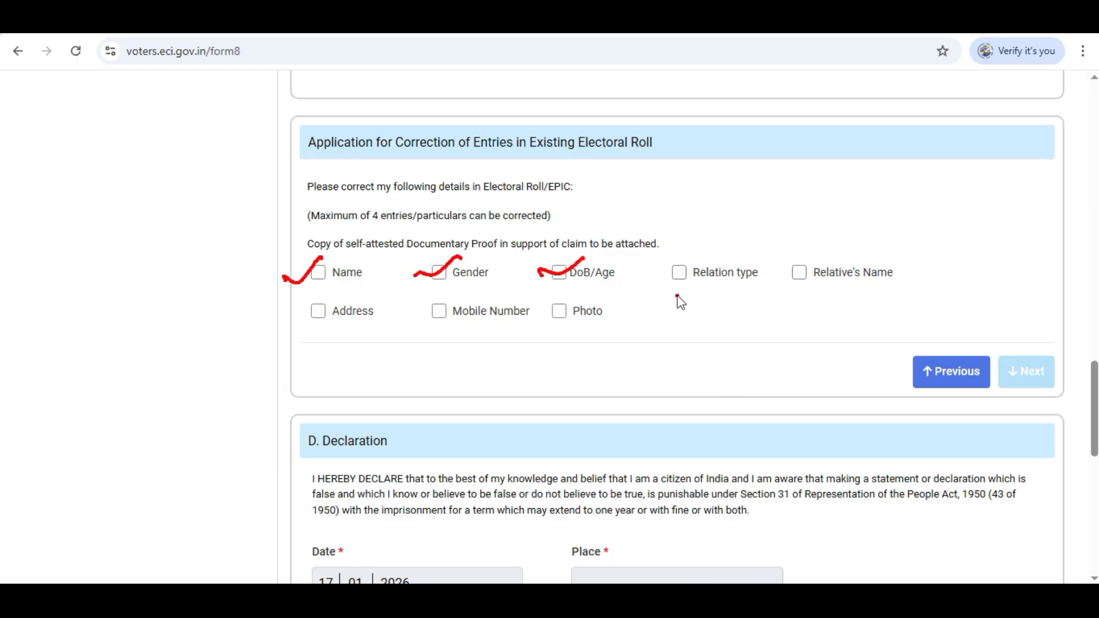
drag(659, 273, 706, 258)
drag(781, 276, 824, 257)
drag(300, 314, 333, 298)
mouse_move(411, 317)
mouse_down()
mouse_move(442, 319)
mouse_move(460, 301)
mouse_up()
drag(553, 314, 596, 303)
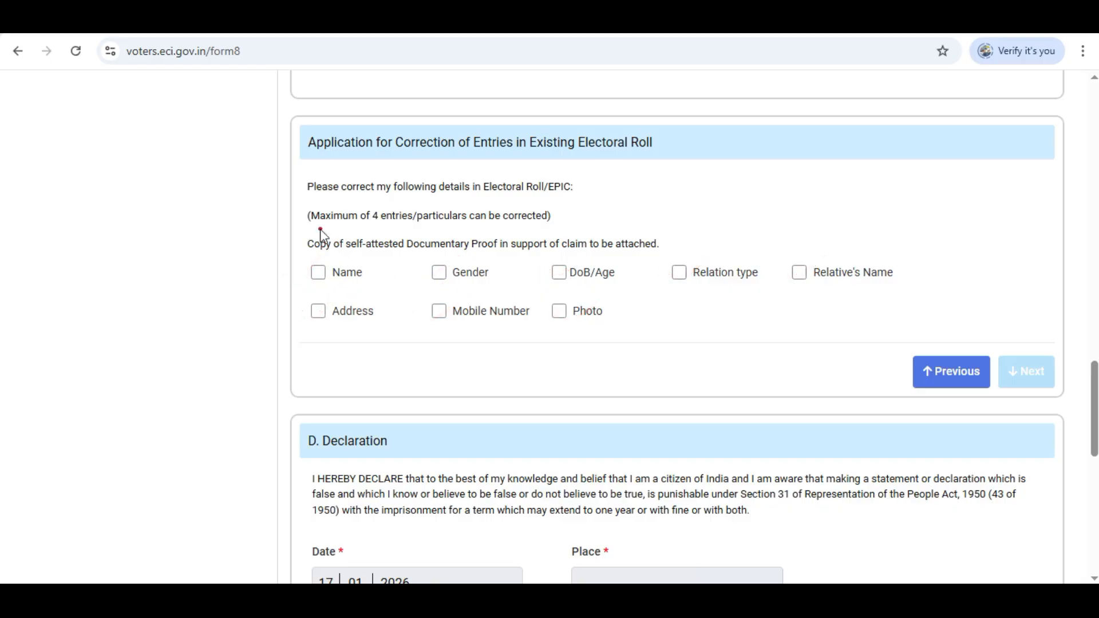
mouse_move(345, 232)
mouse_down()
mouse_move(591, 228)
mouse_move(577, 203)
mouse_move(331, 207)
mouse_move(299, 222)
mouse_move(311, 228)
mouse_up()
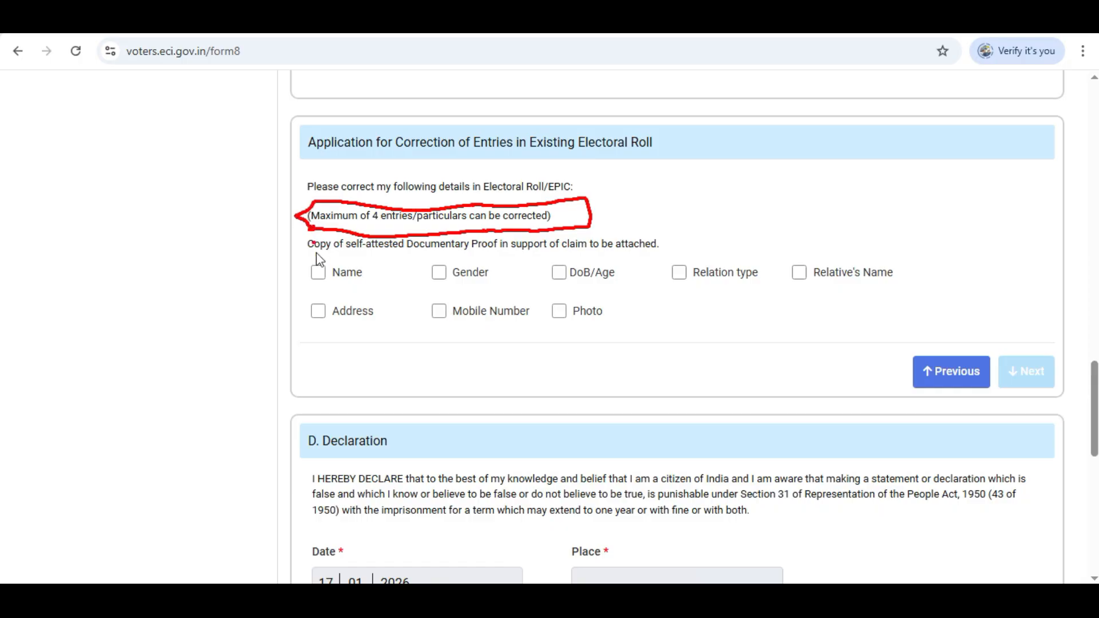
drag(307, 266, 346, 252)
drag(424, 267, 473, 258)
drag(566, 274, 603, 259)
drag(669, 269, 701, 267)
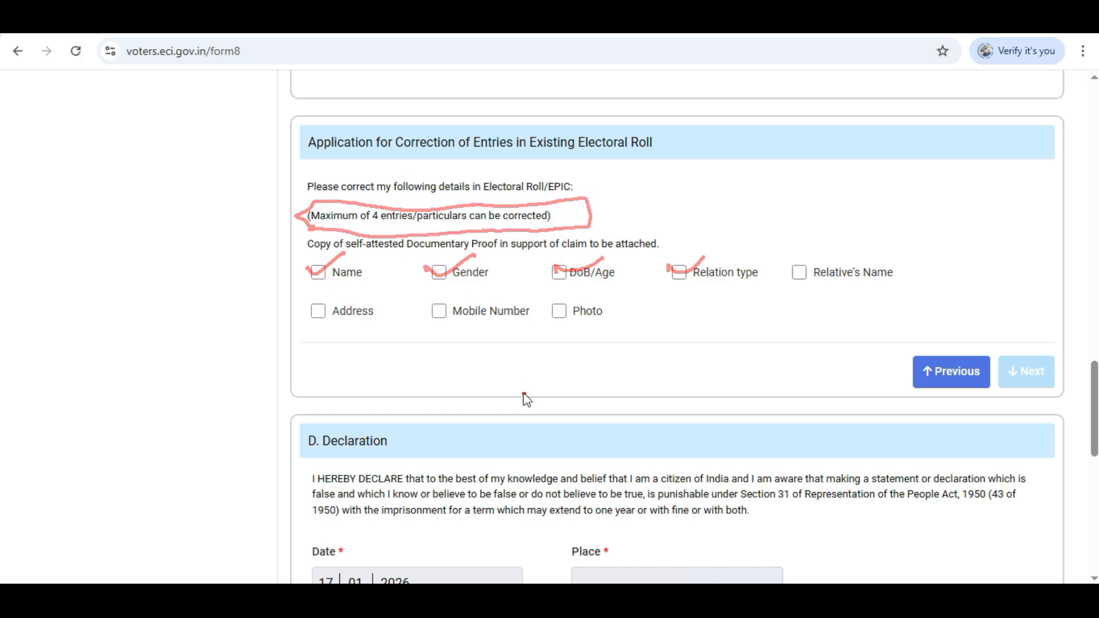
mouse_move(299, 266)
mouse_down()
mouse_move(318, 277)
mouse_move(346, 254)
mouse_up()
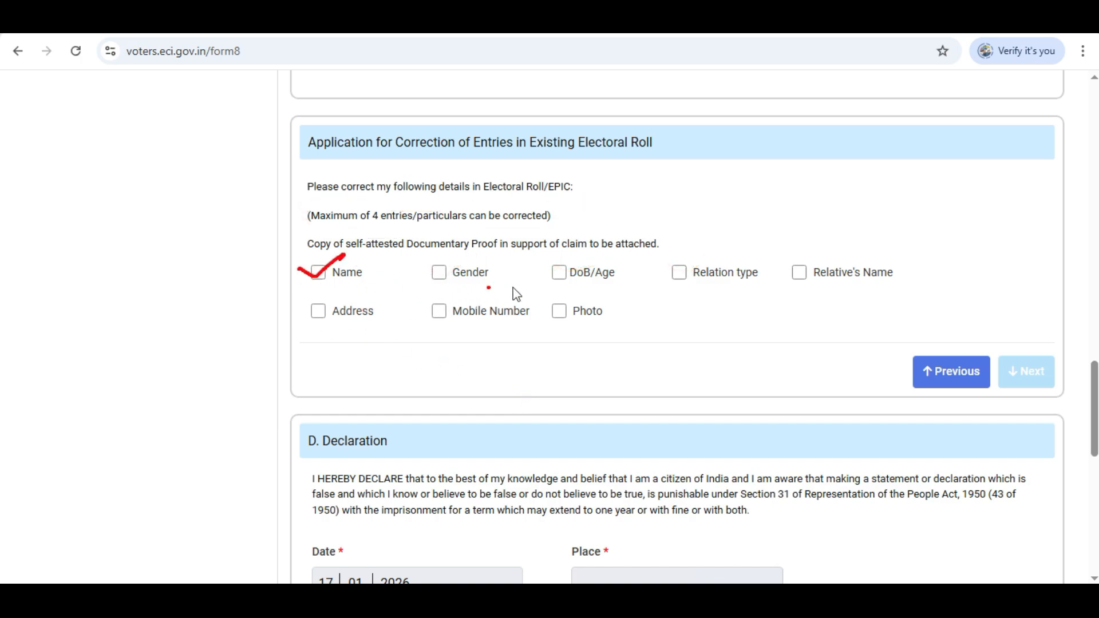
mouse_move(540, 274)
mouse_down()
mouse_move(558, 282)
mouse_move(584, 259)
mouse_up()
drag(424, 308, 468, 297)
drag(548, 315, 585, 297)
Tick Name for correction, enter the first name and surname, and confirm printing on the EPIC
click(319, 273)
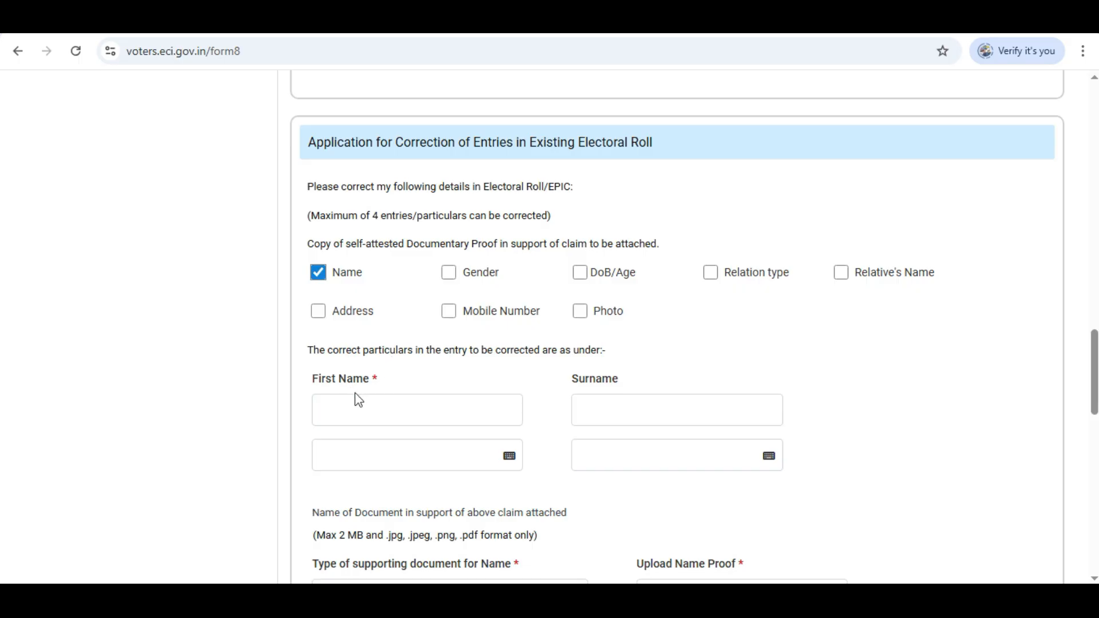
click(345, 404)
click(595, 420)
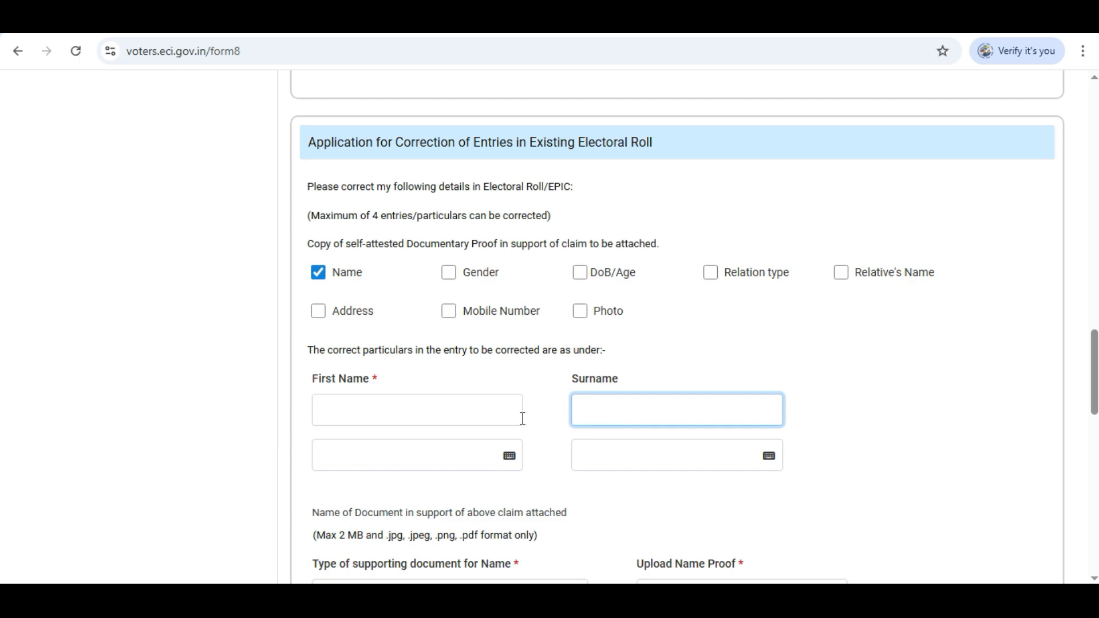
click(468, 409)
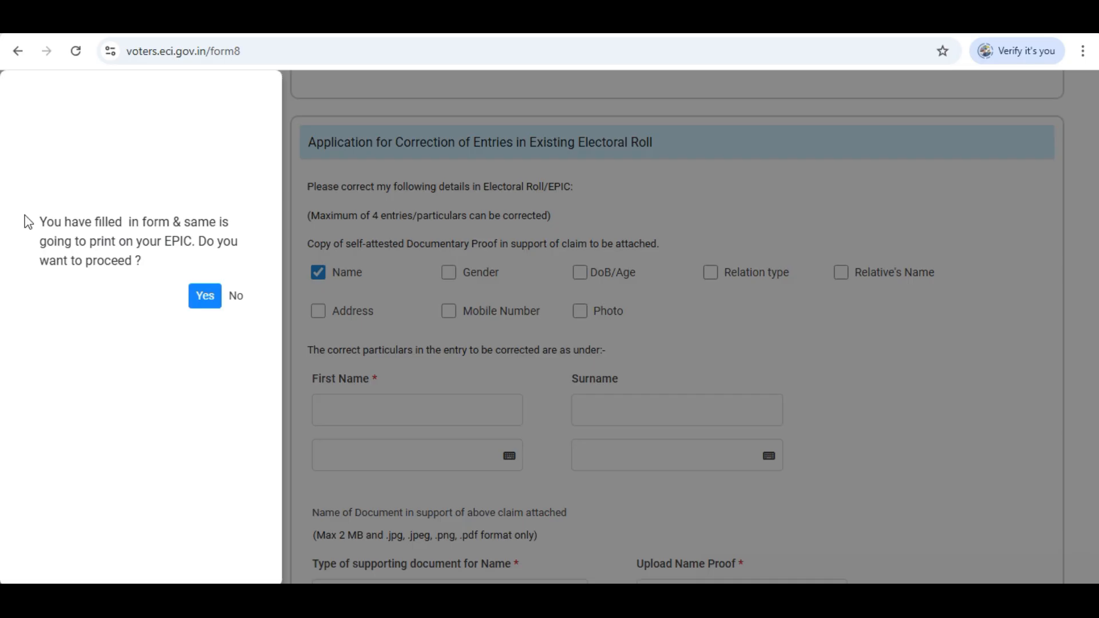
click(205, 299)
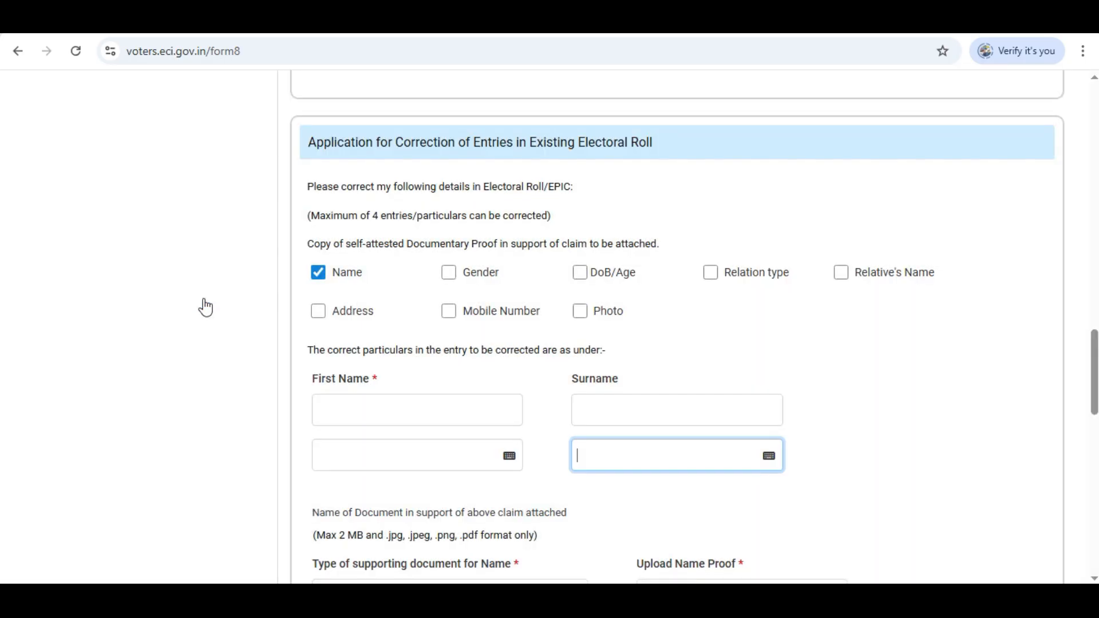
Re-enter the corrected first name and surname and agree to the print-on-EPIC confirmation
click(340, 405)
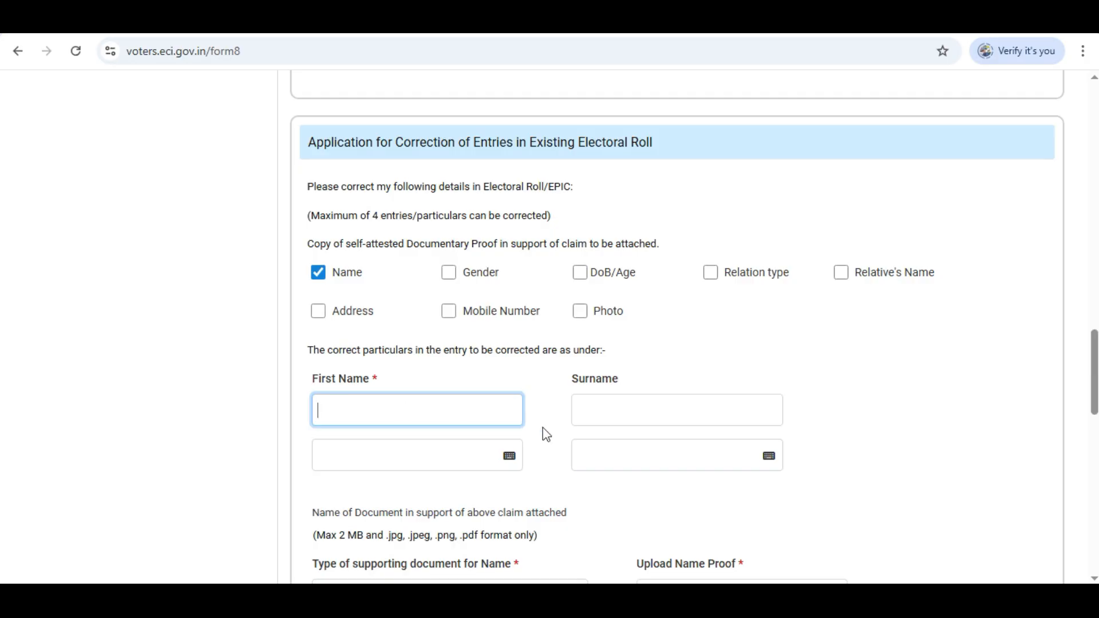
click(588, 408)
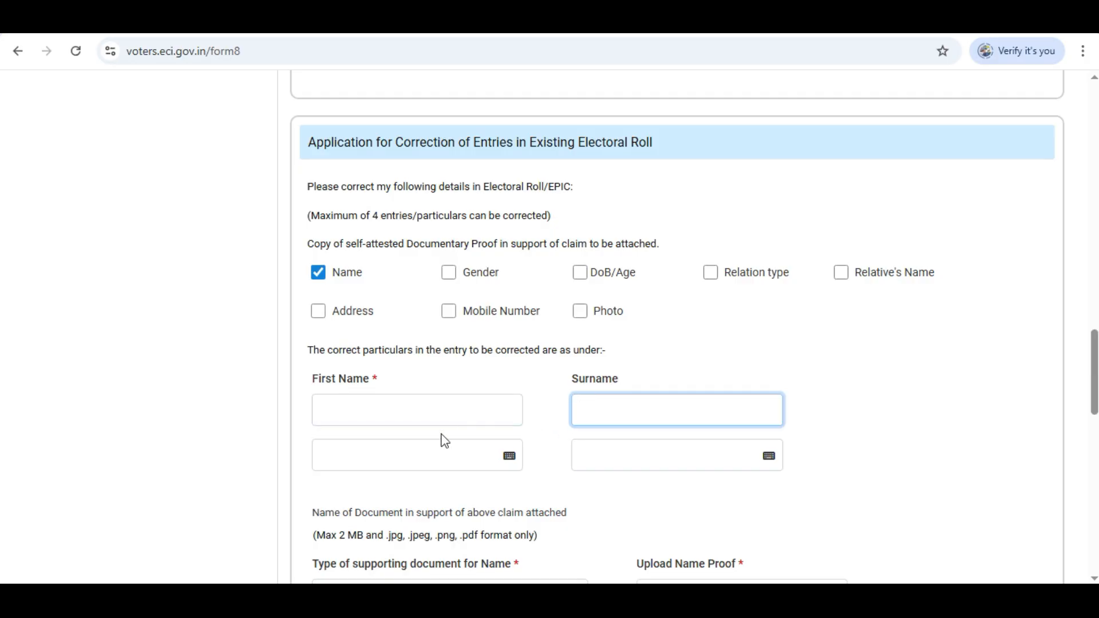
click(411, 448)
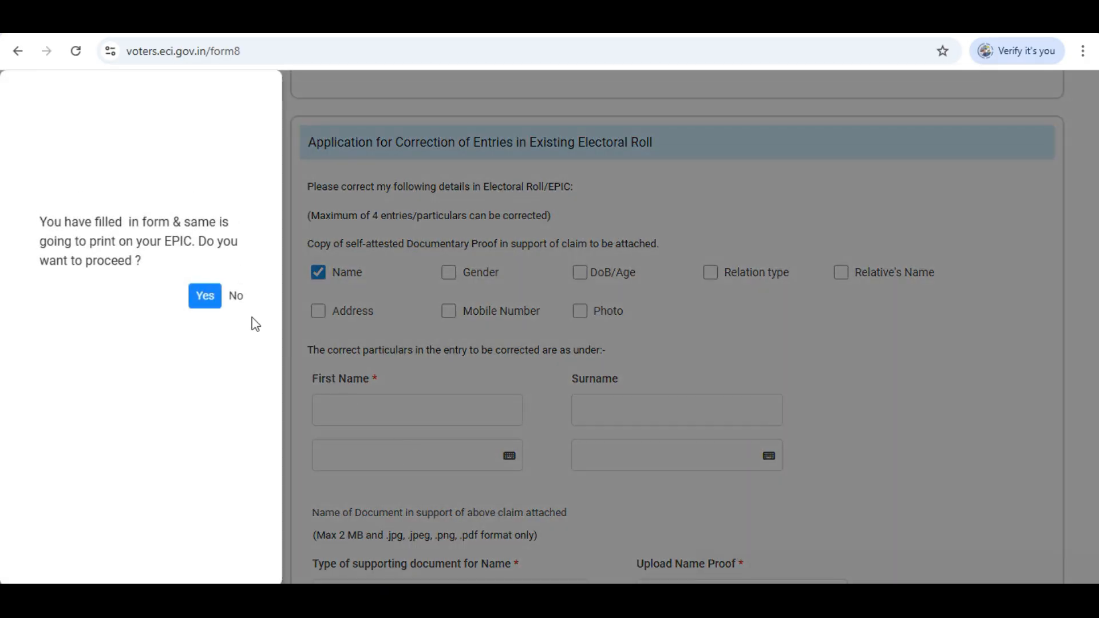
click(237, 298)
click(395, 399)
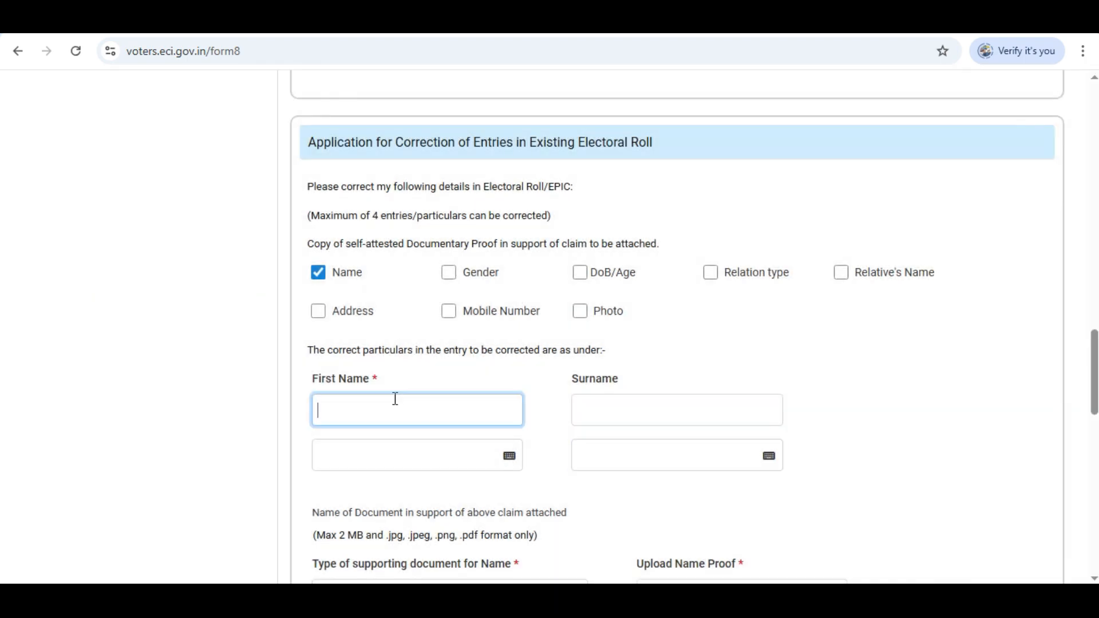
click(1014, 574)
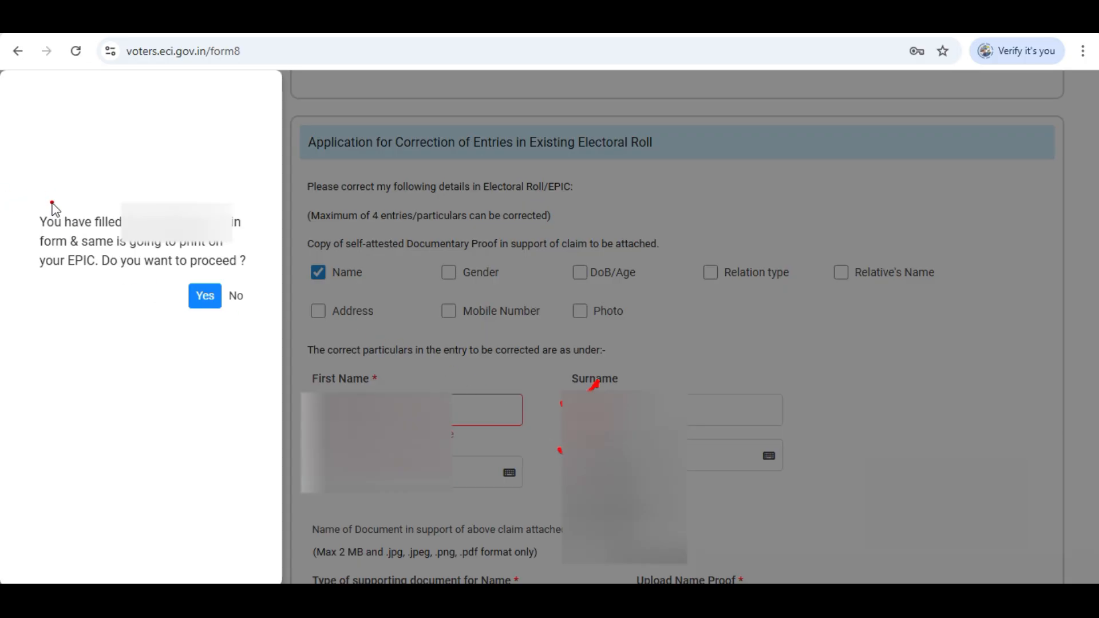
mouse_move(36, 234)
mouse_down()
mouse_move(147, 326)
mouse_move(269, 252)
mouse_move(140, 192)
mouse_move(32, 194)
mouse_up()
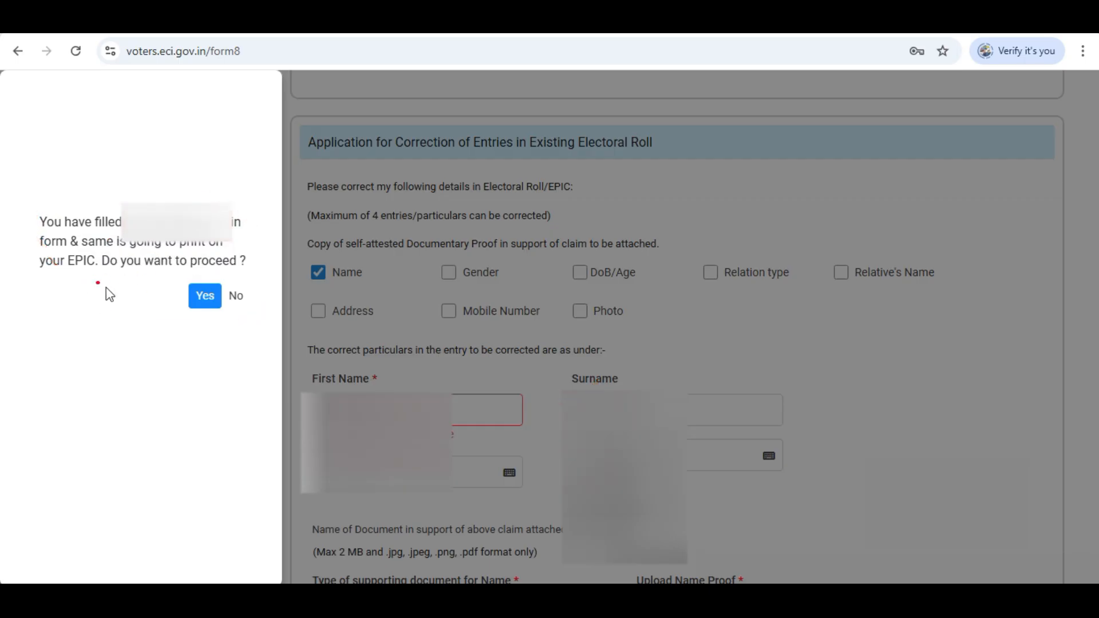
drag(175, 298, 223, 276)
Accept the name for EPIC printing, then fill in the birth date and mobile number
click(205, 295)
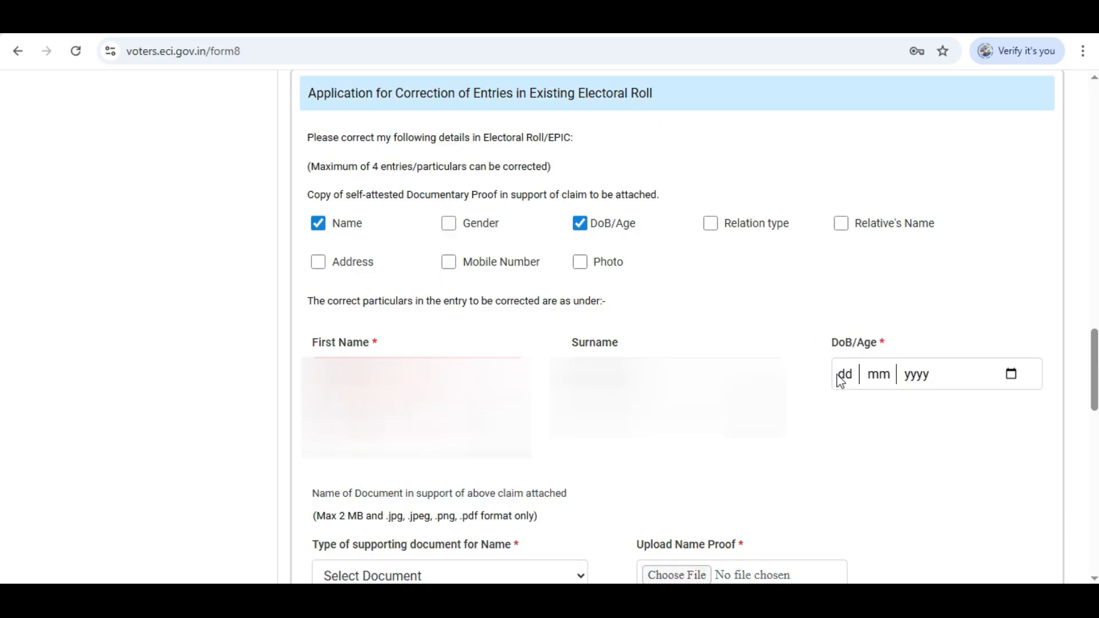
drag(811, 372, 852, 355)
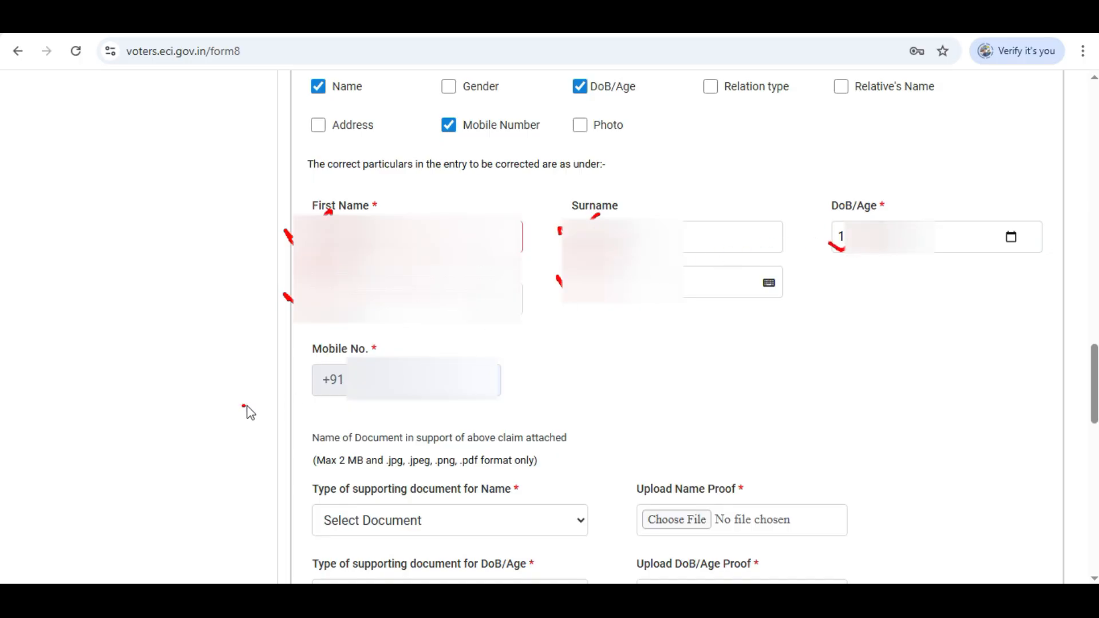
drag(287, 376, 329, 365)
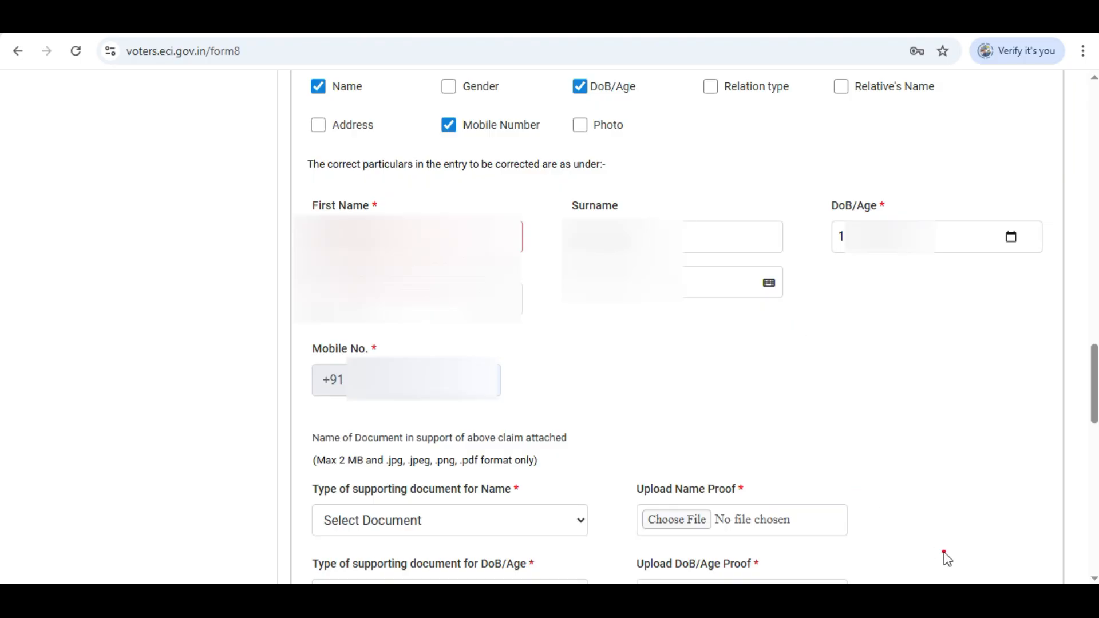
scroll(895, 301, down, 6)
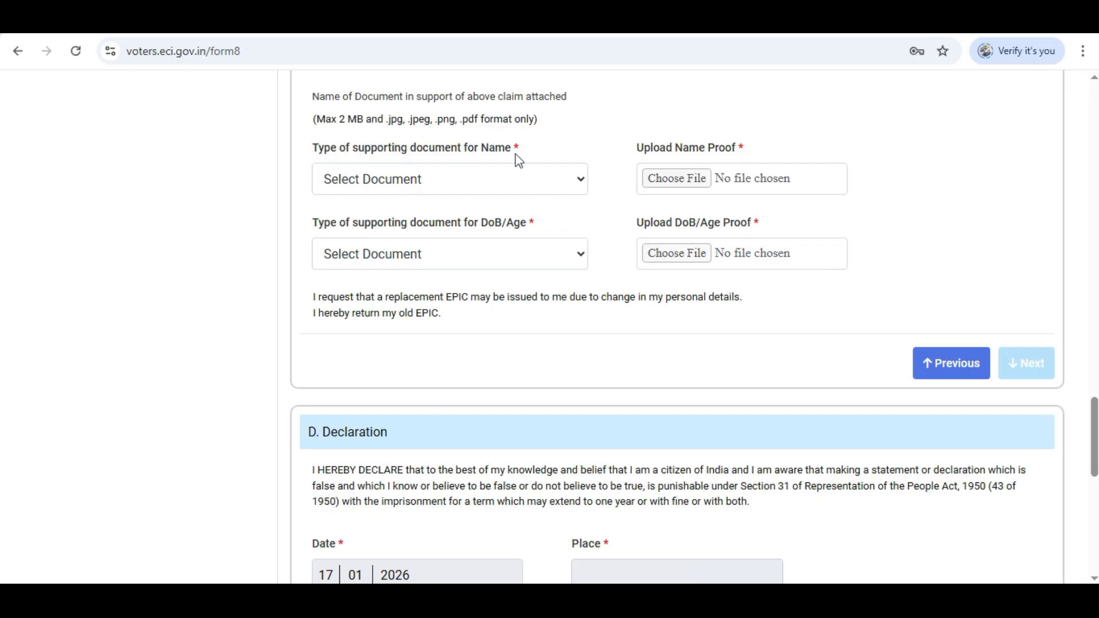
Review the name-proof document list, file size and format limits, and the Name and DoB/Age upload areas
click(580, 181)
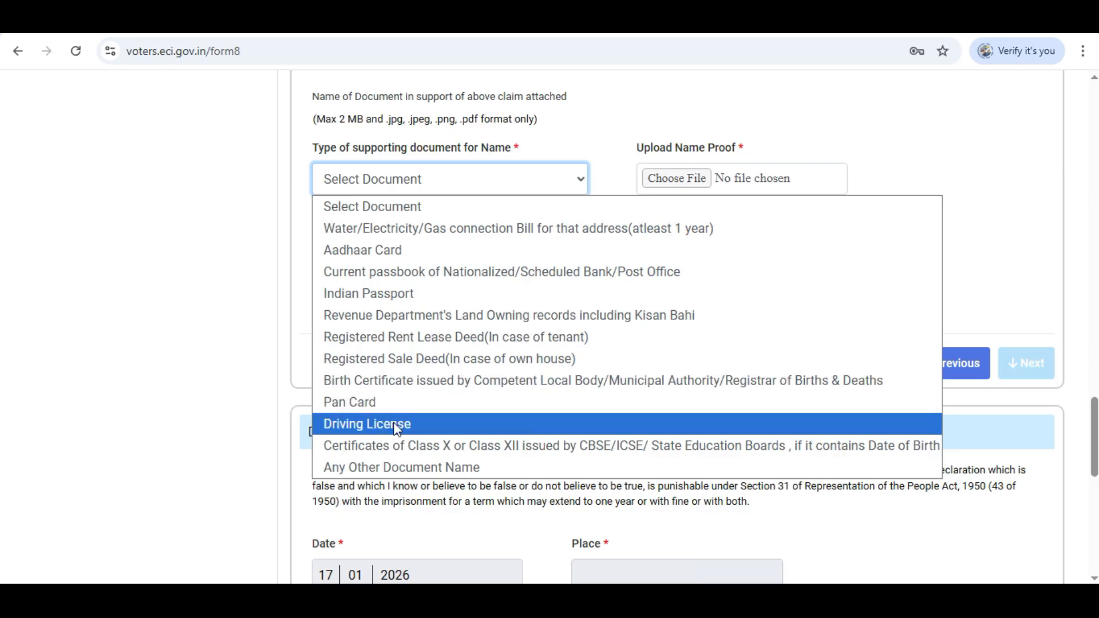
click(214, 318)
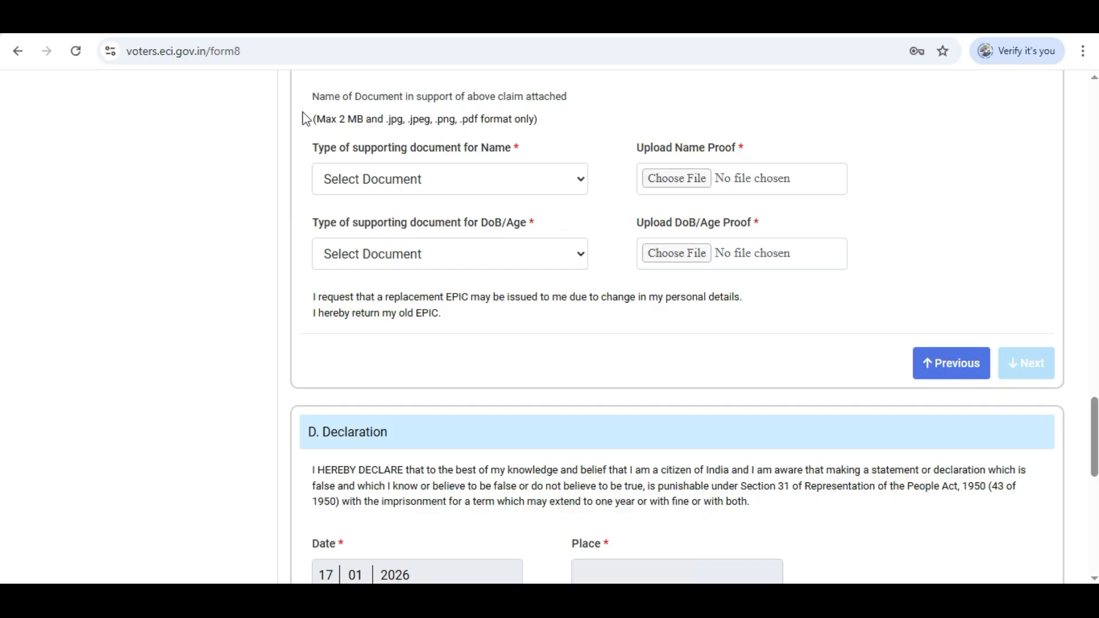
mouse_move(302, 108)
mouse_down()
mouse_move(365, 126)
mouse_move(555, 136)
mouse_up()
mouse_move(630, 163)
mouse_down()
mouse_move(665, 182)
mouse_move(872, 198)
mouse_up()
mouse_move(301, 225)
mouse_down()
mouse_move(370, 261)
mouse_move(635, 288)
mouse_move(623, 287)
mouse_up()
mouse_move(629, 228)
mouse_down()
mouse_move(727, 283)
mouse_move(891, 278)
mouse_move(886, 289)
mouse_up()
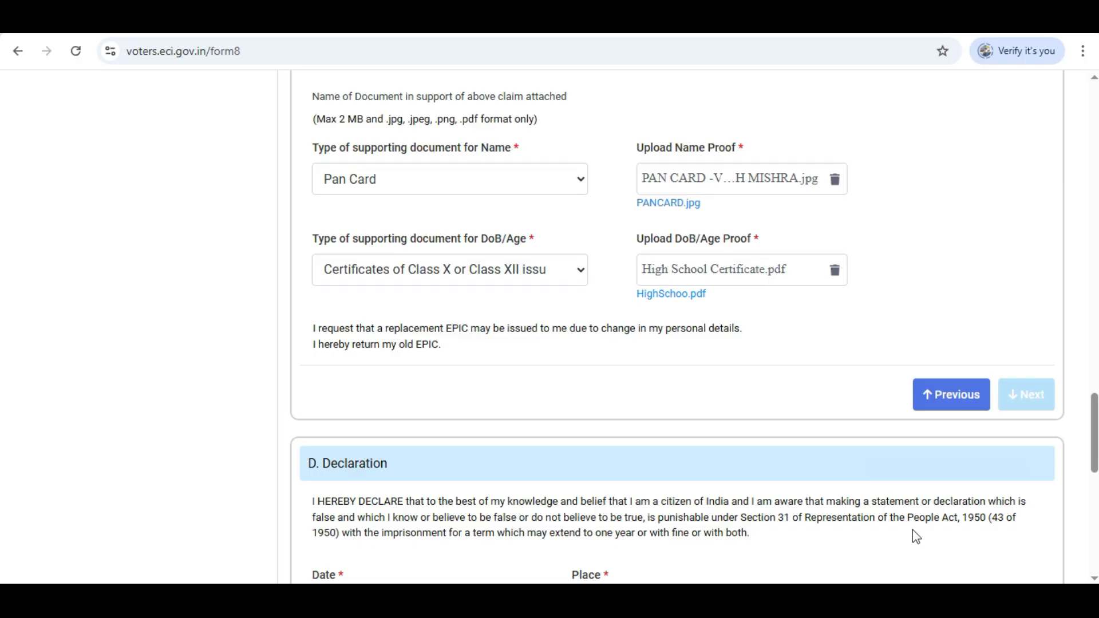
Confirm Pan Card and Class X/XII certificate are chosen and their proof files uploaded
drag(297, 174, 343, 163)
drag(617, 179, 652, 155)
drag(300, 265, 342, 252)
drag(852, 271, 890, 236)
Scroll to the Declaration and note the 17/01/2026 date, required Place entry and disabled Next button
scroll(953, 570, down, 5)
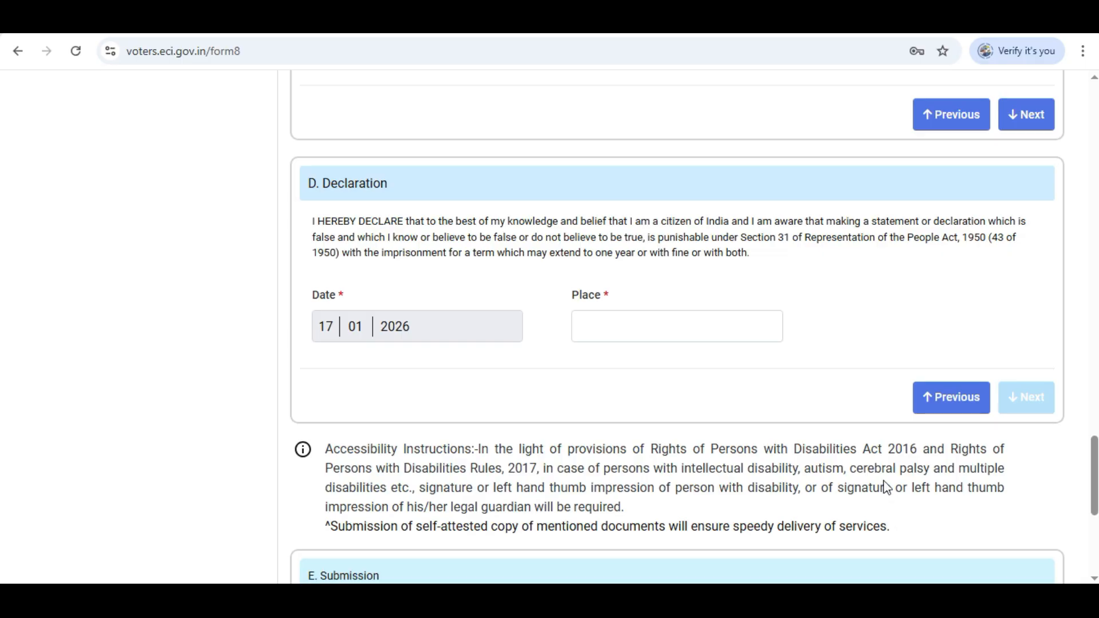
mouse_move(556, 296)
mouse_down()
mouse_move(724, 359)
mouse_move(850, 366)
mouse_move(834, 361)
mouse_up()
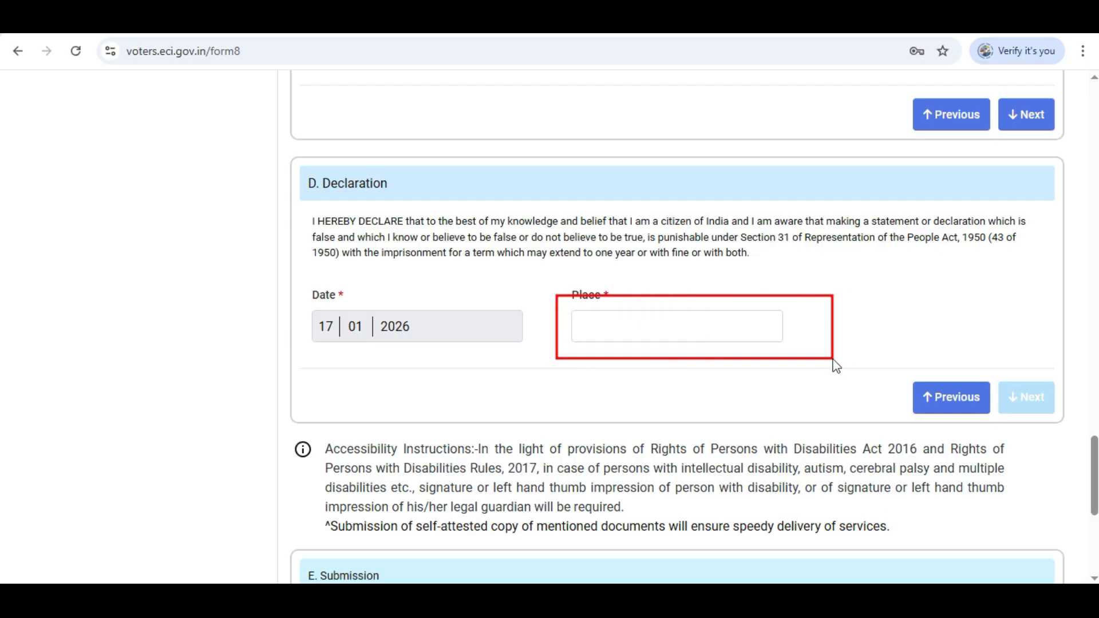
mouse_move(303, 304)
mouse_down()
mouse_move(401, 362)
mouse_move(450, 355)
mouse_up()
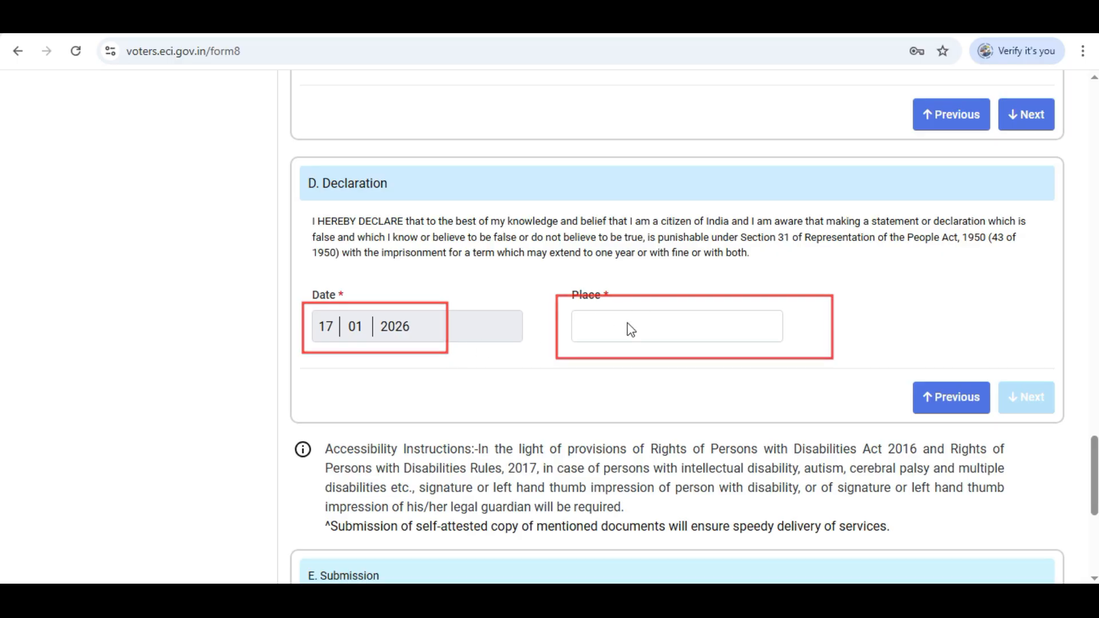
drag(1001, 374, 1059, 419)
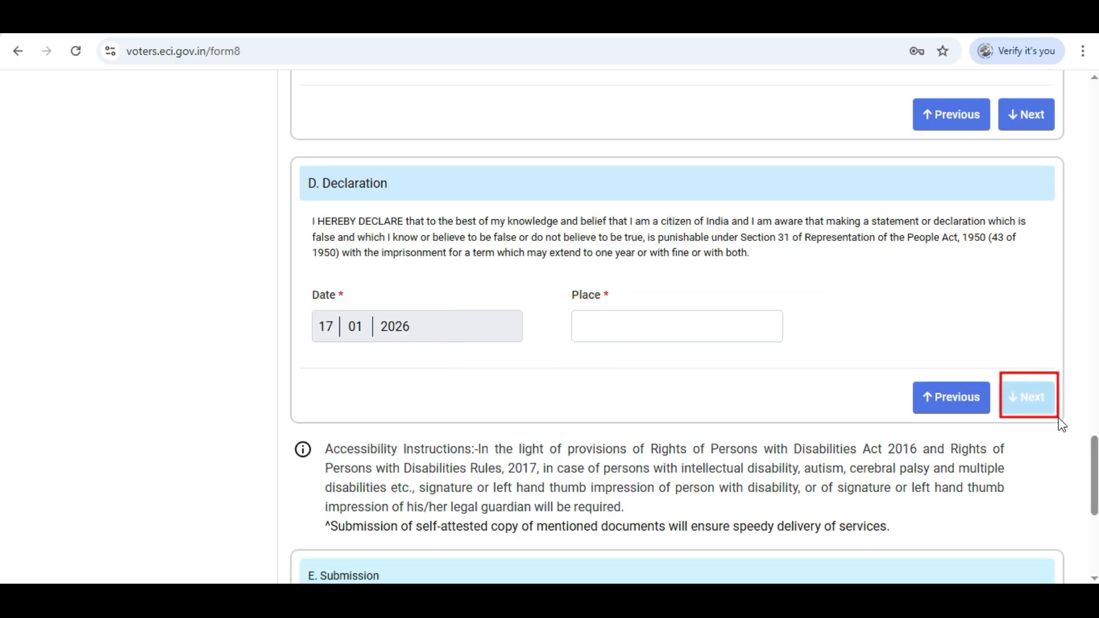
Go through the captcha and Send OTP area, then enter the OTP received on the mobile
scroll(868, 431, down, 7)
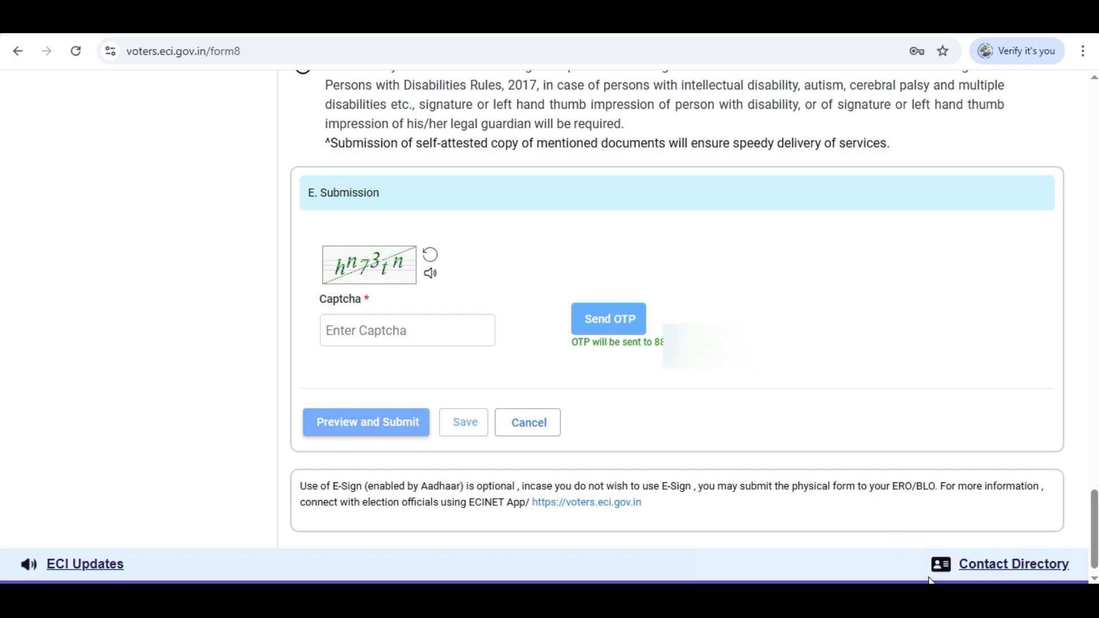
drag(300, 238, 446, 289)
mouse_move(310, 307)
mouse_down()
mouse_move(465, 334)
mouse_move(510, 359)
mouse_up()
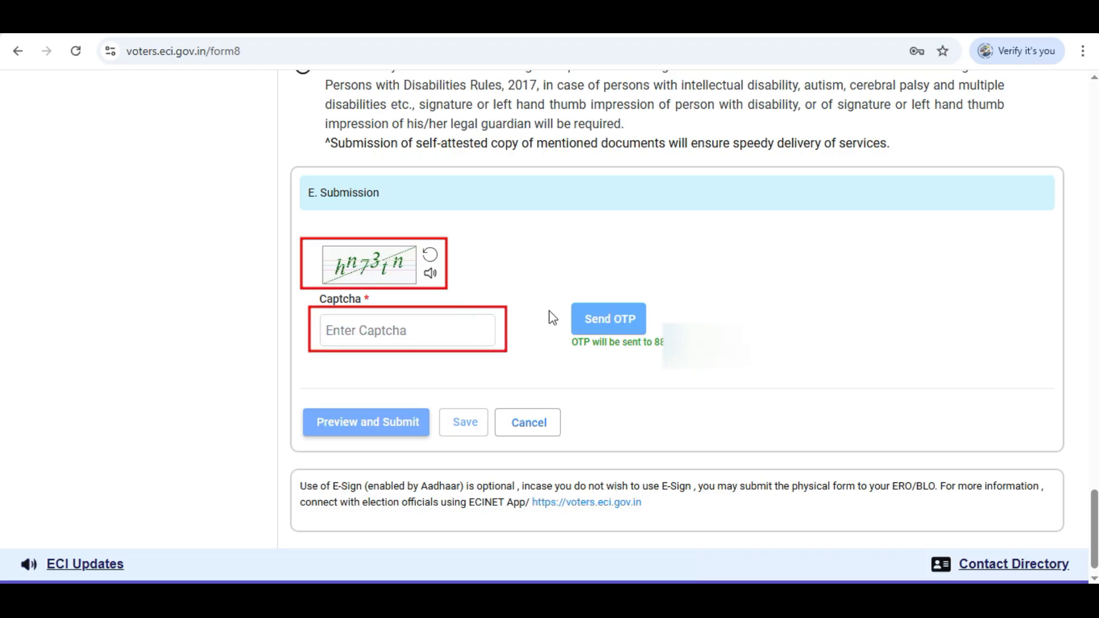
mouse_move(548, 311)
mouse_down()
mouse_move(673, 362)
mouse_move(725, 360)
mouse_up()
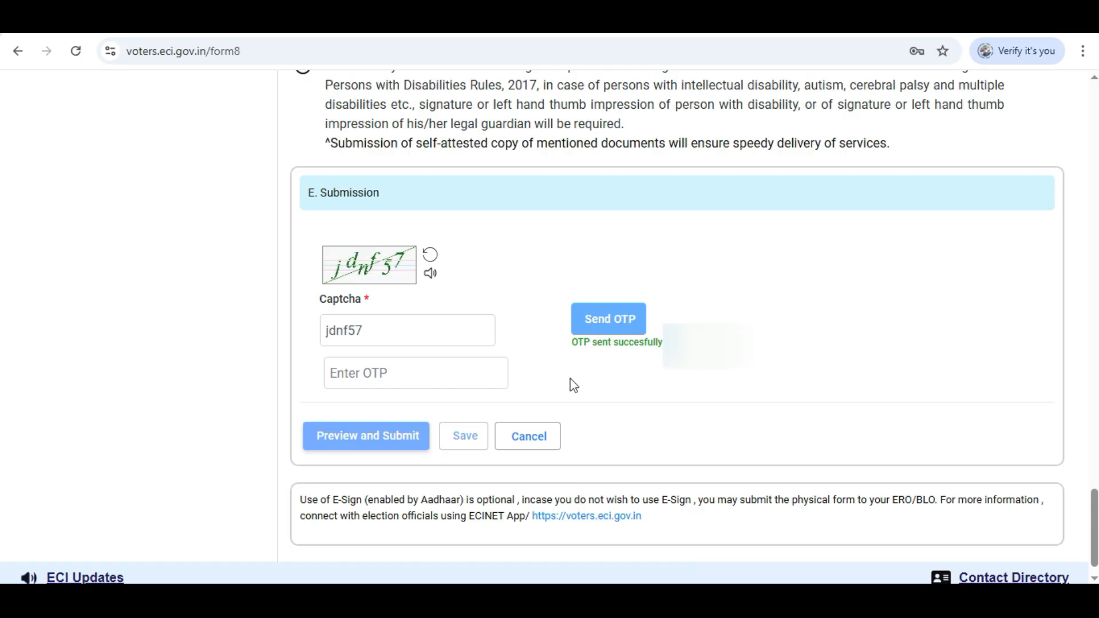
click(424, 368)
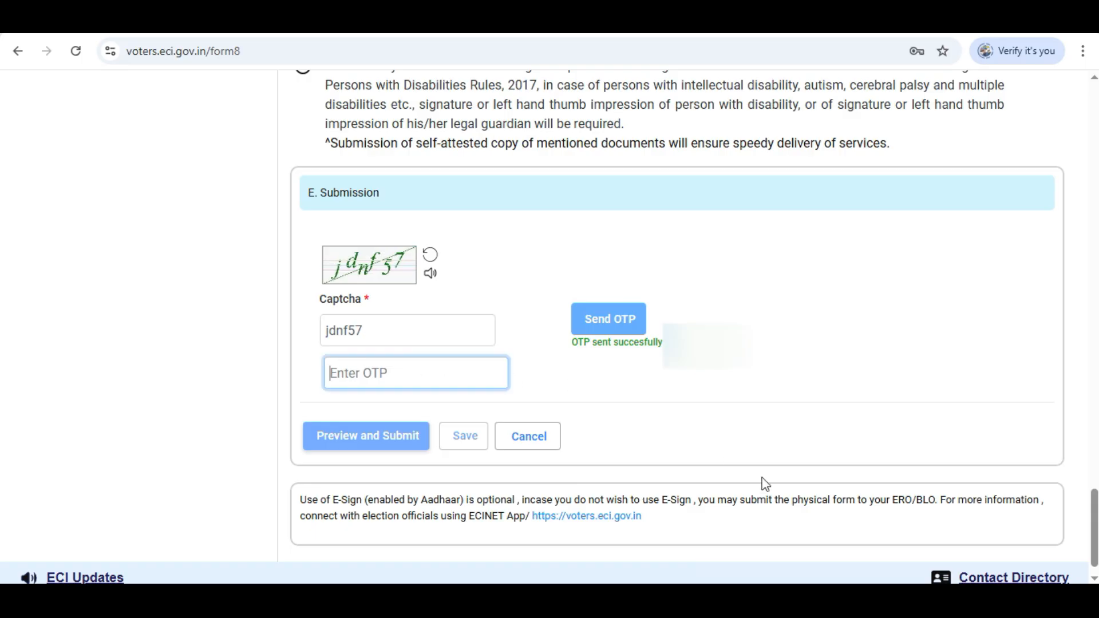
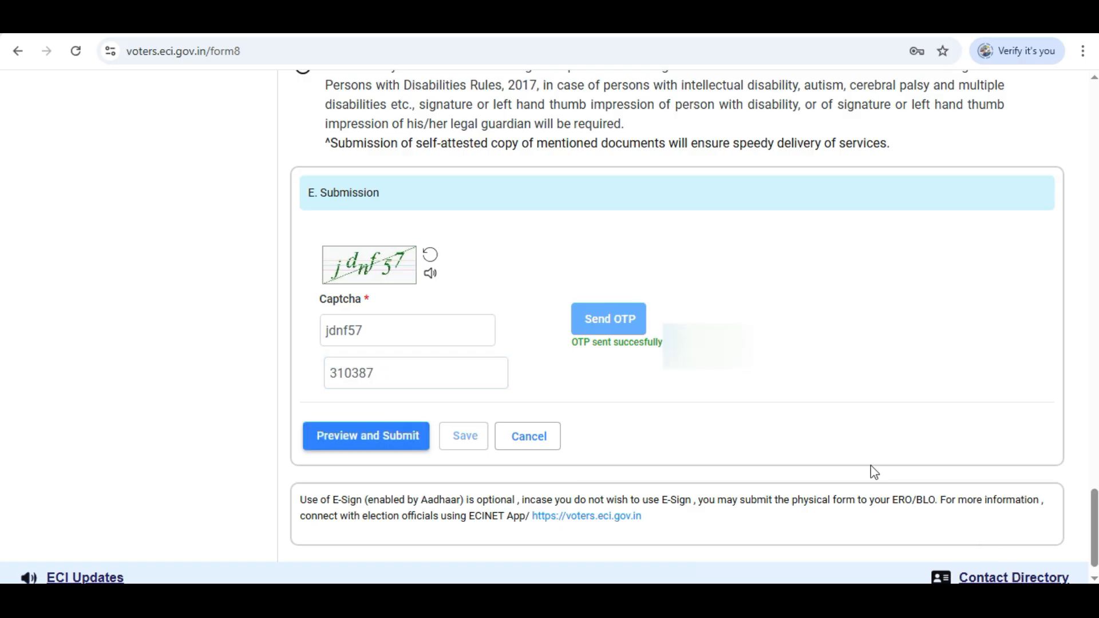
Open the Form 8 preview and scroll to the declaration dated 17-01-2026 with Place BALLIA
click(359, 442)
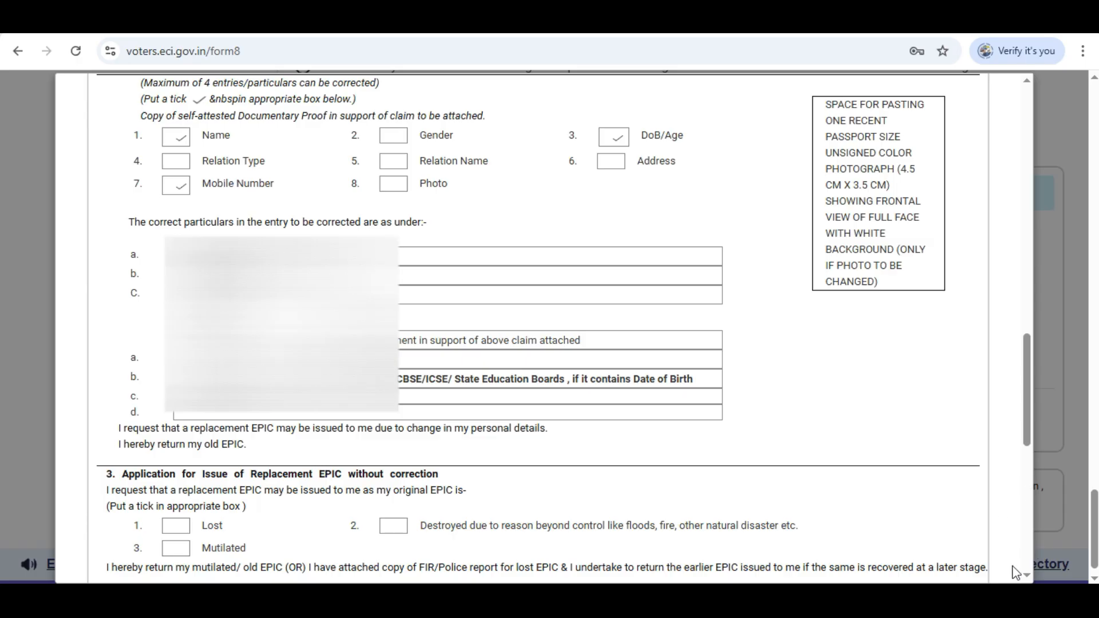
scroll(1015, 570, down, 8)
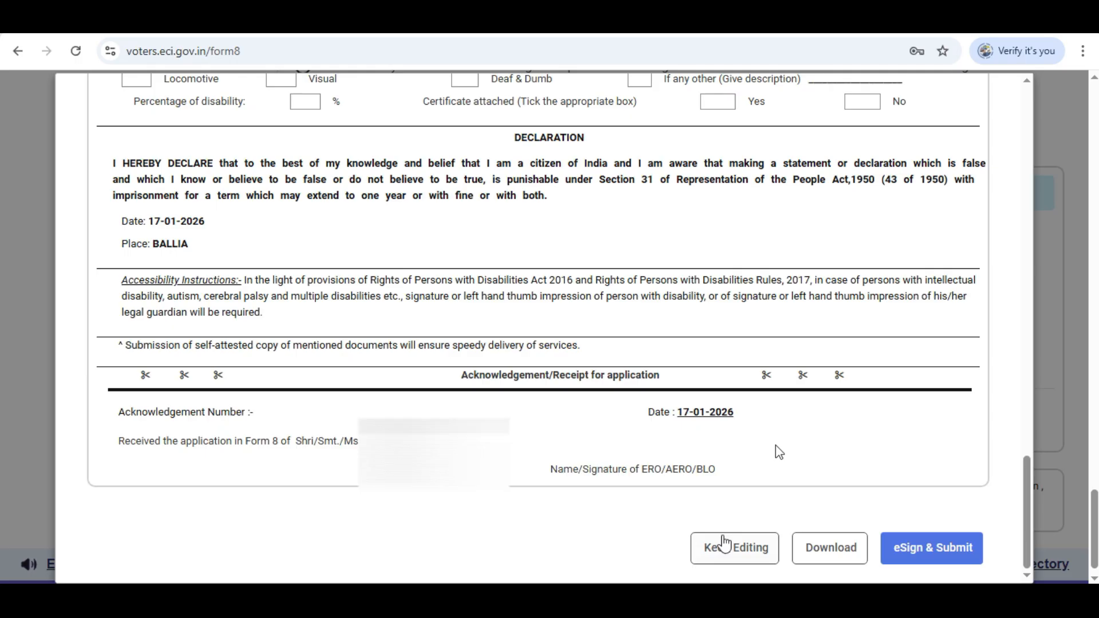
Choose eSign & Submit in the preview to reach the CDAC eSign Service page
click(734, 549)
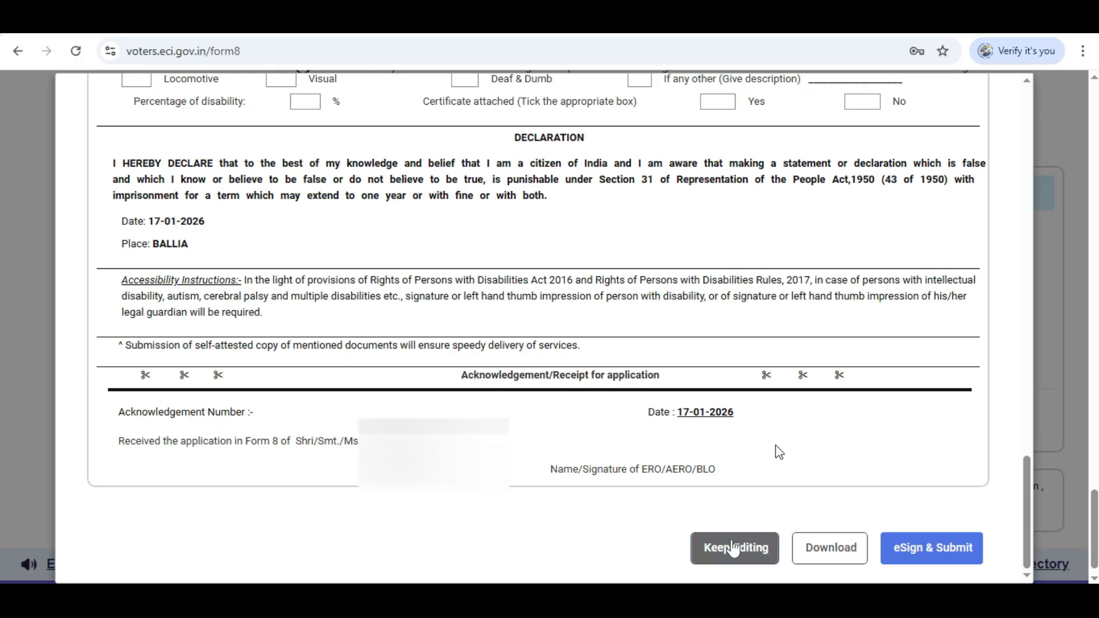
click(734, 549)
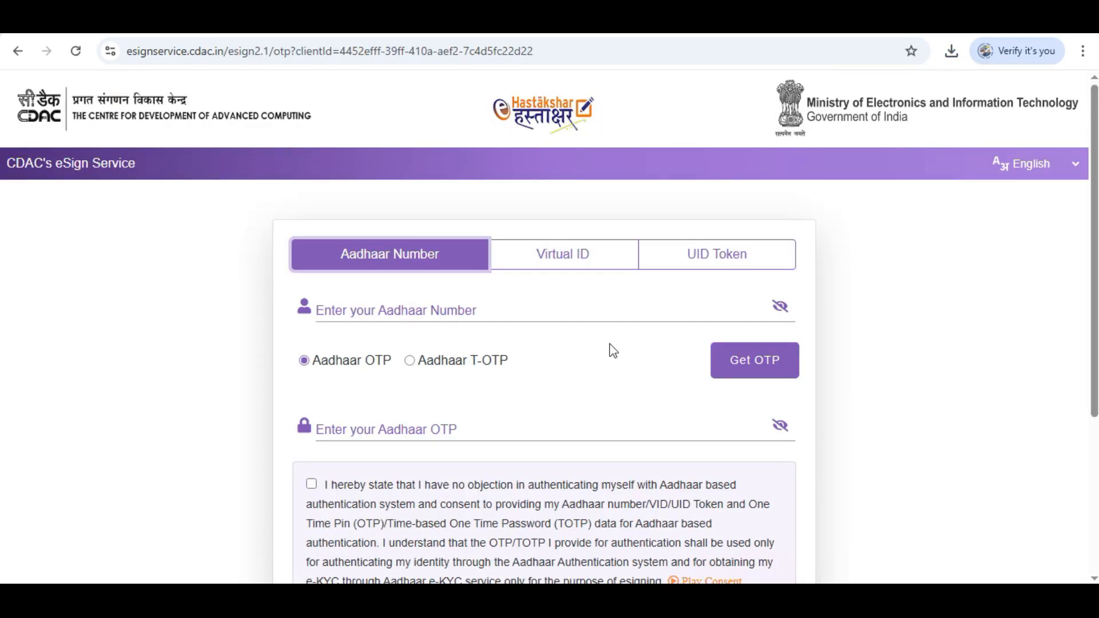
Paste the saved Aadhaar number, enter the received Aadhaar OTP, and scroll down to the consent checkbox
click(428, 310)
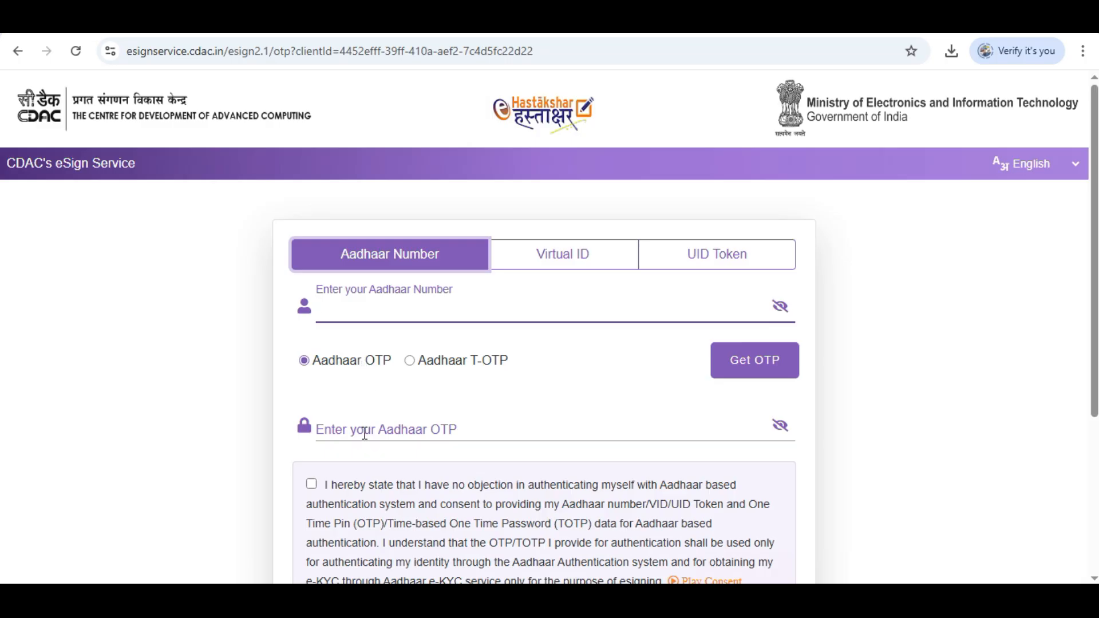
click(381, 312)
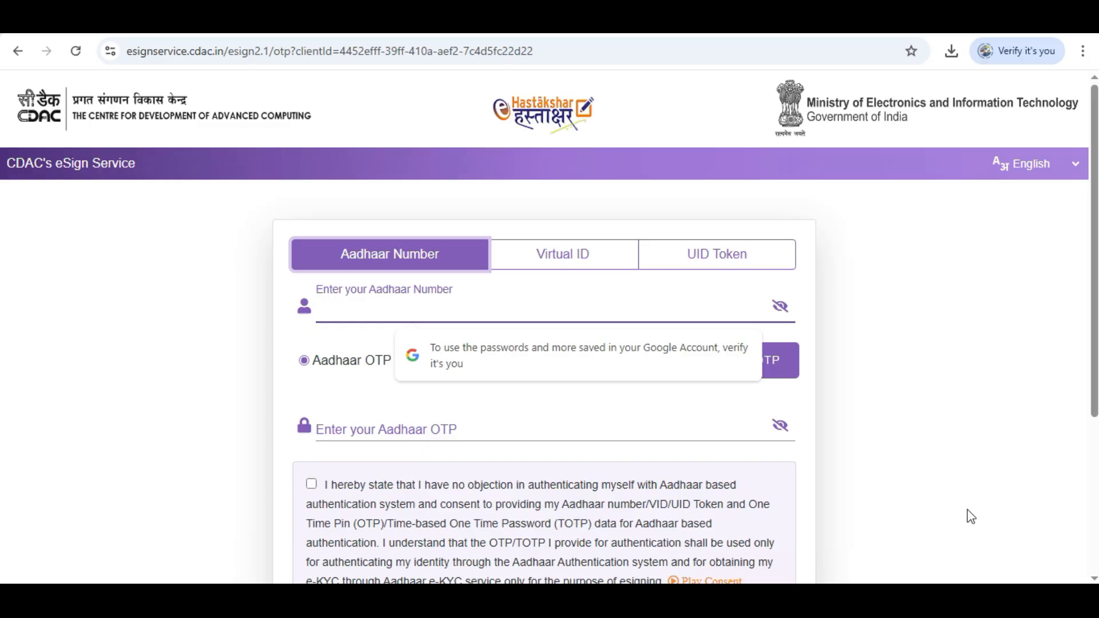
key(ctrl+v)
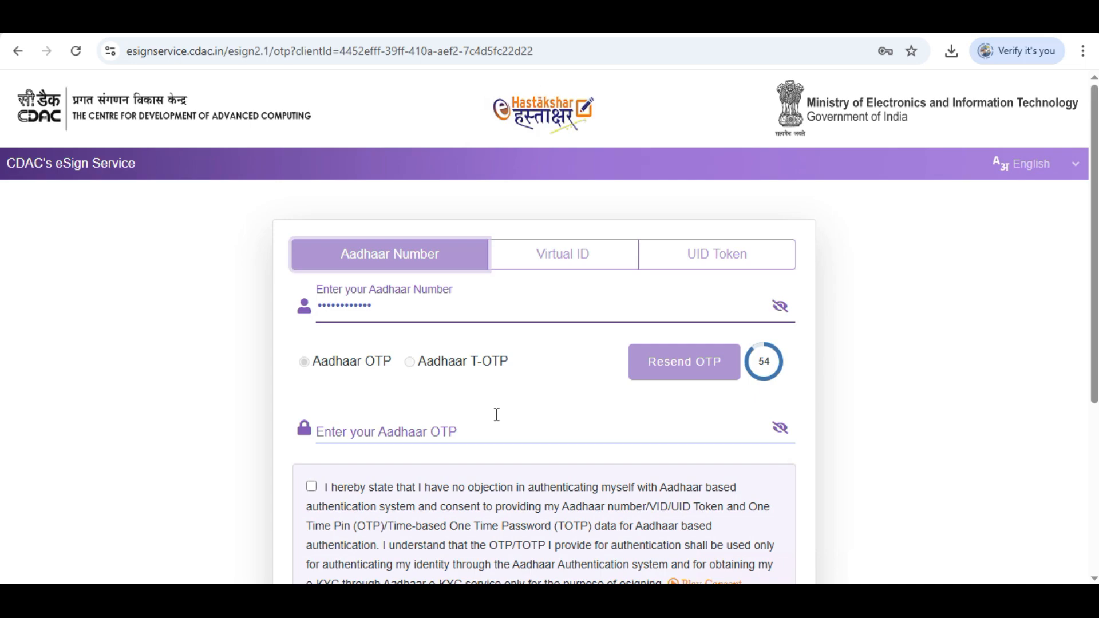
click(434, 429)
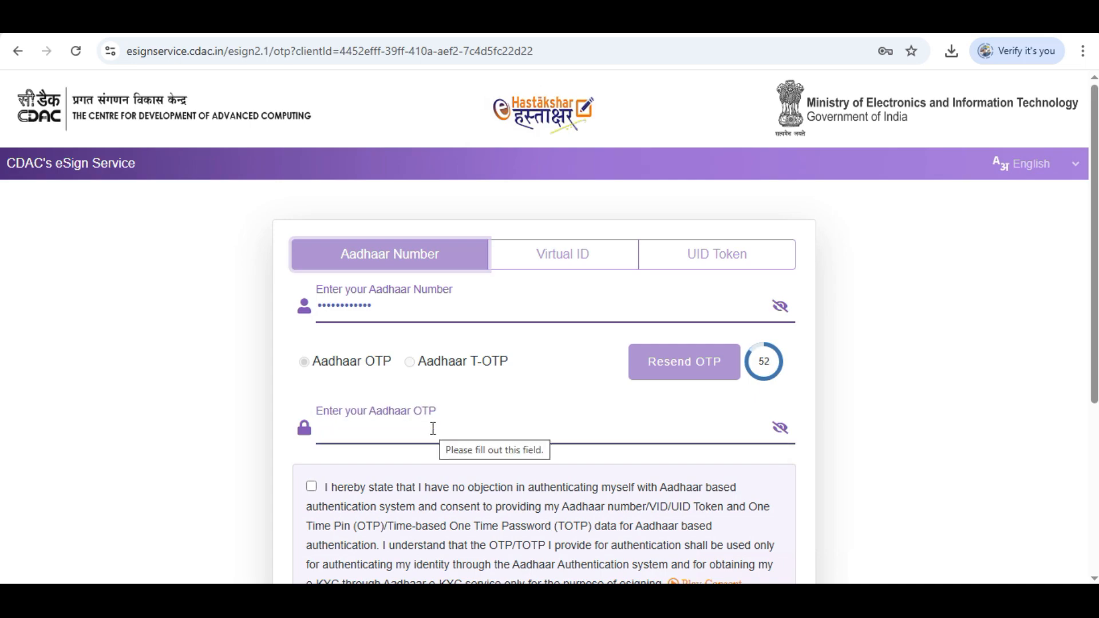
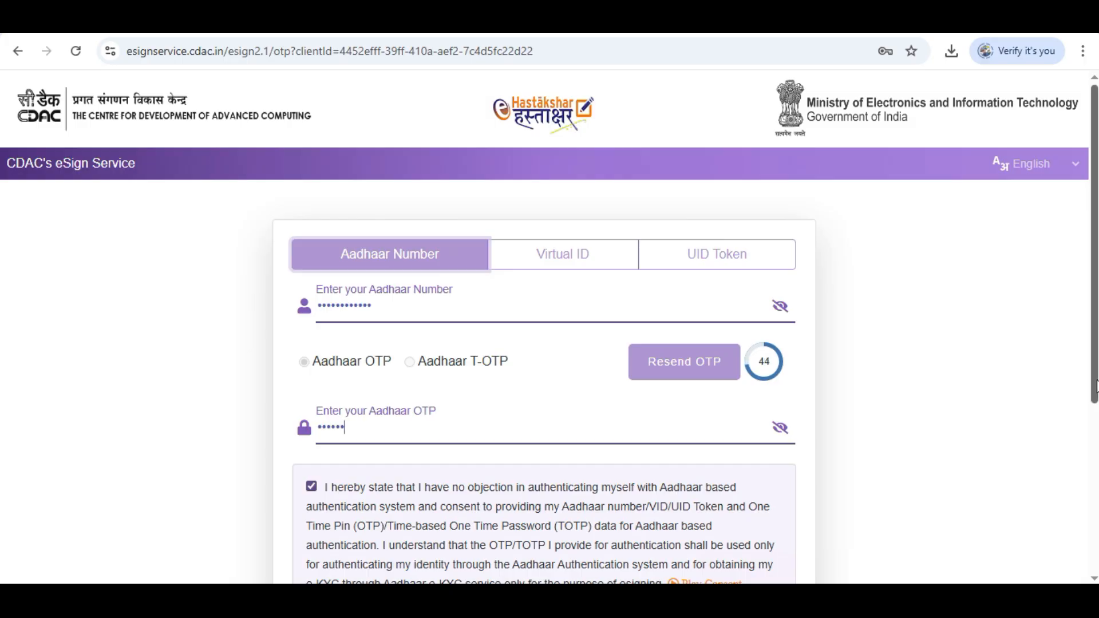
scroll(1088, 391, down, 3)
scroll(1088, 343, down, 2)
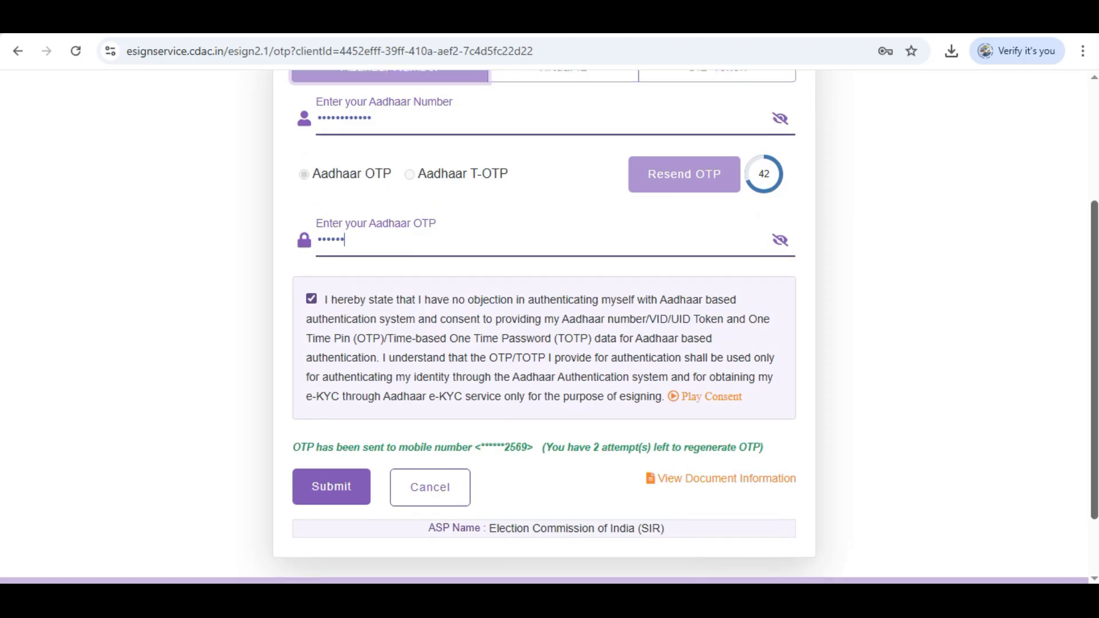
Submit the eSign OTP, then note the generated reference number and the Download Acknowledgement option
click(340, 482)
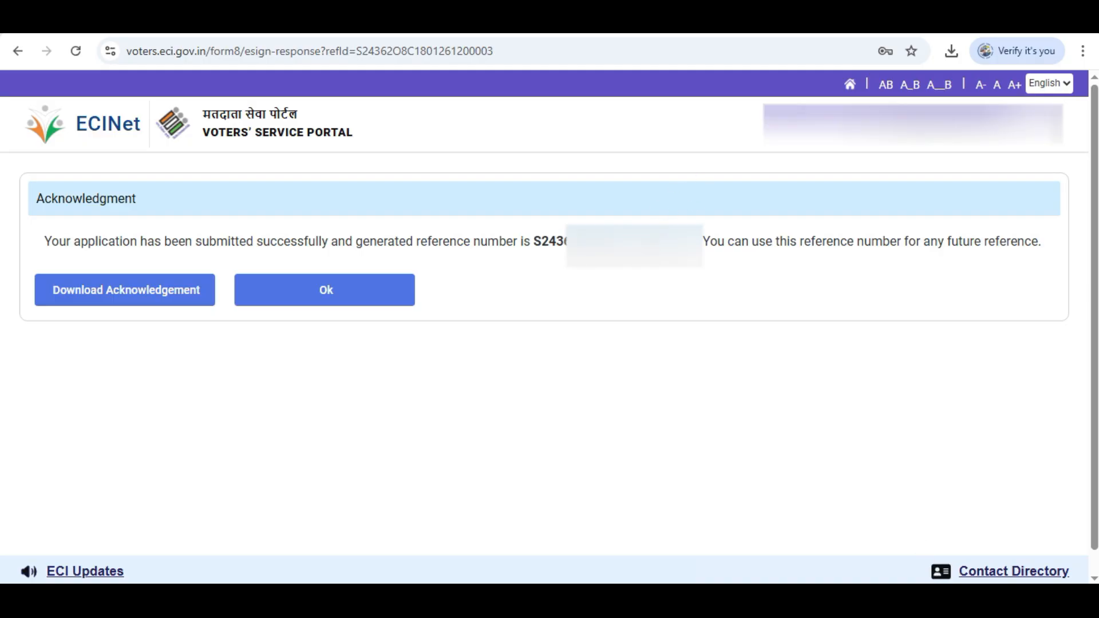
mouse_move(544, 259)
mouse_down()
mouse_move(549, 275)
mouse_move(567, 265)
mouse_up()
mouse_move(526, 232)
mouse_down()
mouse_move(526, 276)
mouse_move(648, 219)
mouse_move(713, 272)
mouse_move(525, 275)
mouse_up()
mouse_move(100, 314)
mouse_down()
mouse_move(115, 333)
mouse_move(136, 308)
mouse_up()
drag(117, 346, 150, 326)
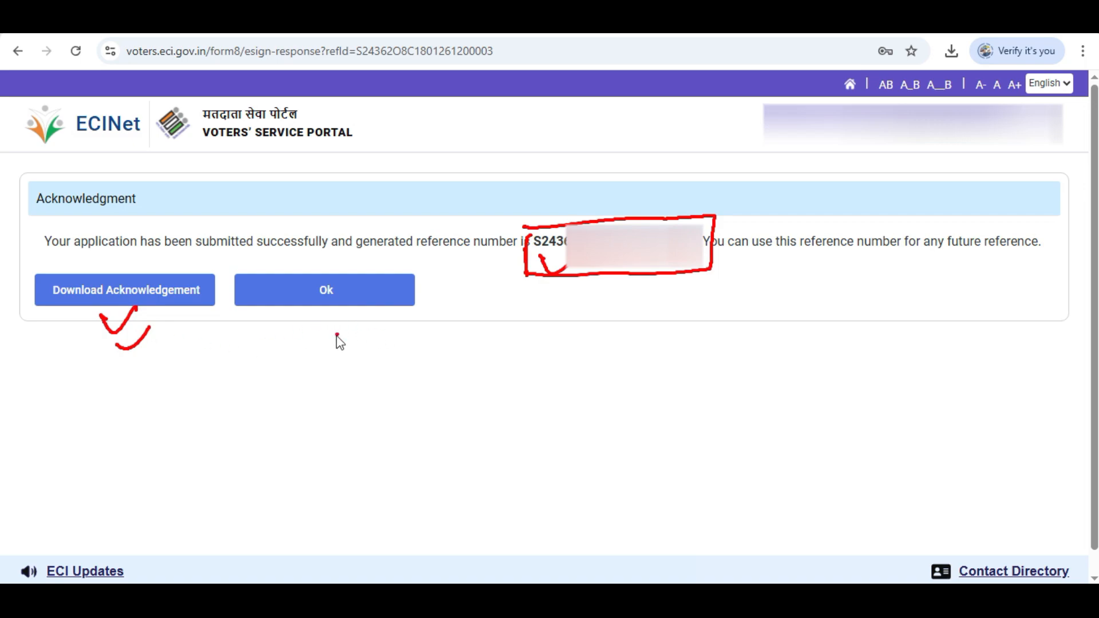